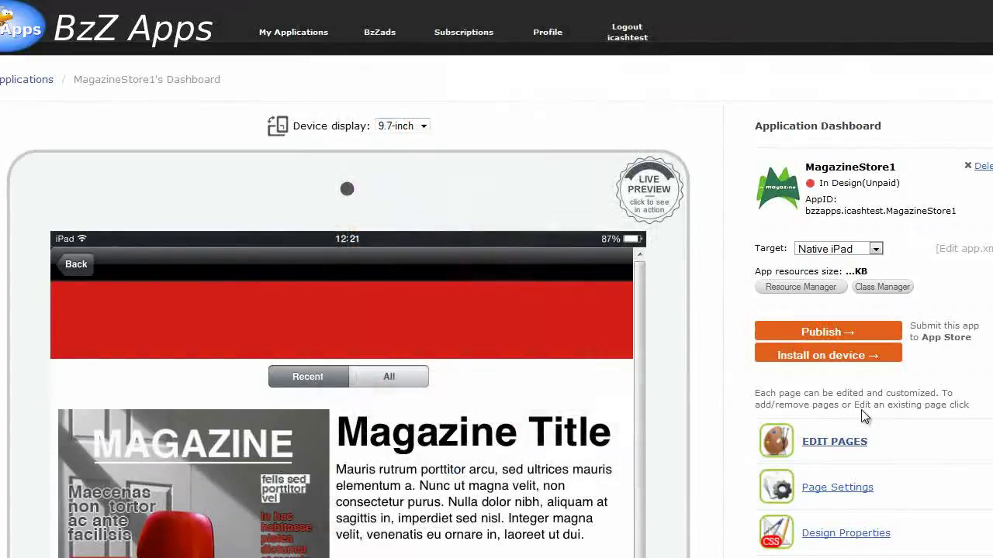
Show the Edit Application Pages list for the MagazineStore1 app
click(835, 442)
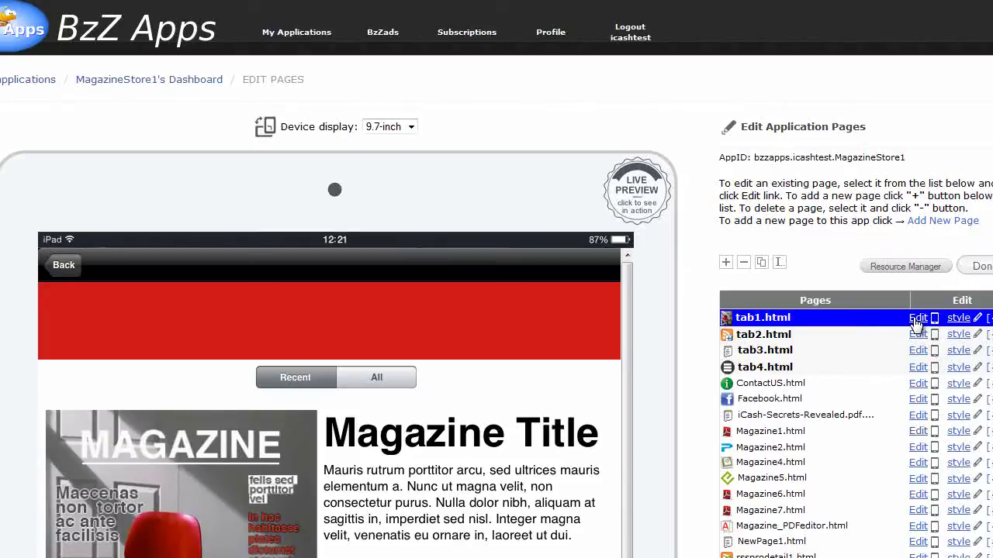
Edit the tab1.html Magazine Store page and review its Product Identifier field
click(918, 318)
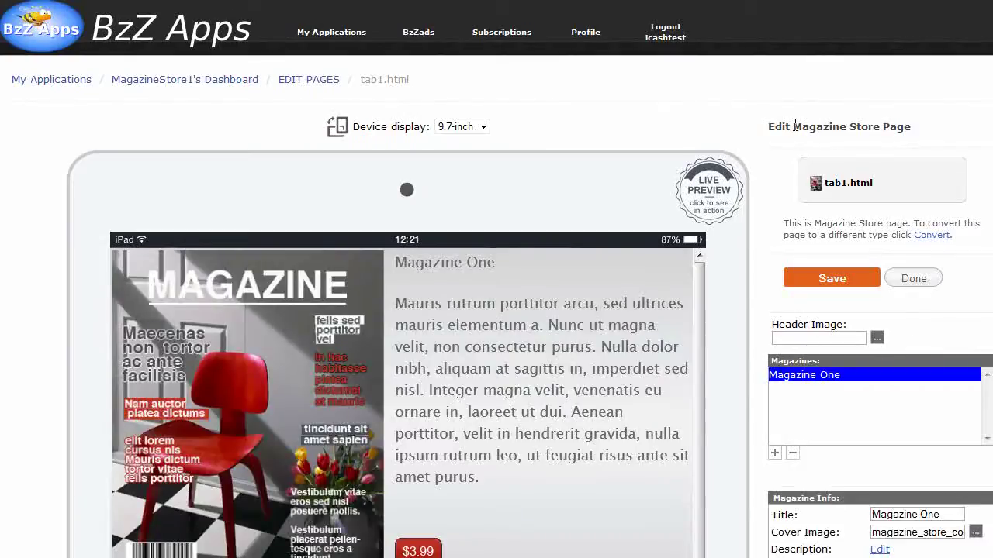
drag(800, 126, 909, 125)
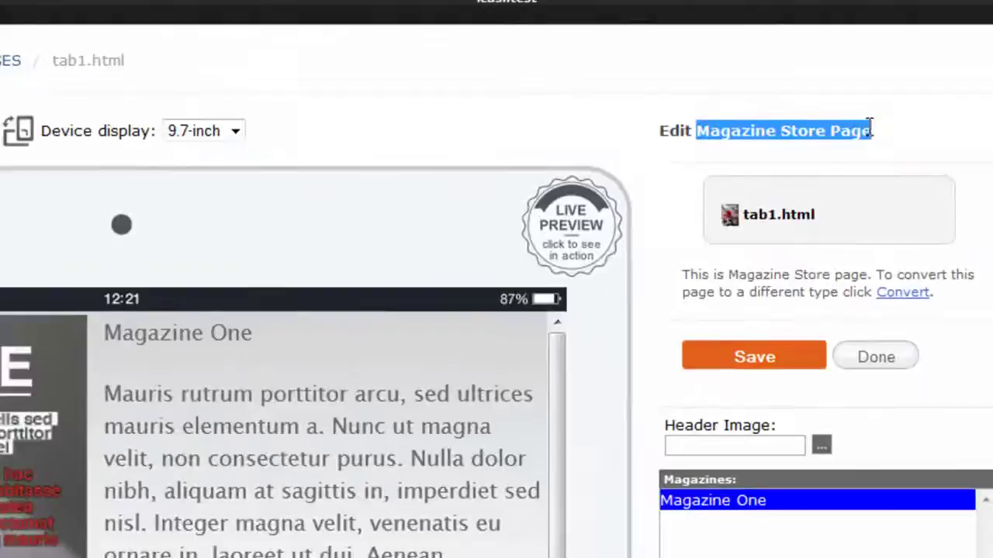
scroll(667, 217, down, 5)
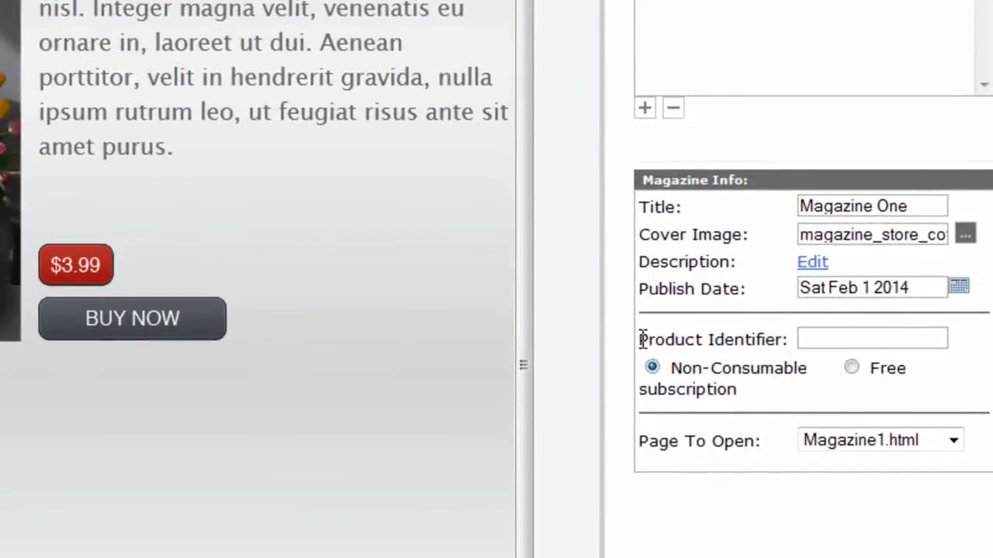
drag(639, 339, 778, 339)
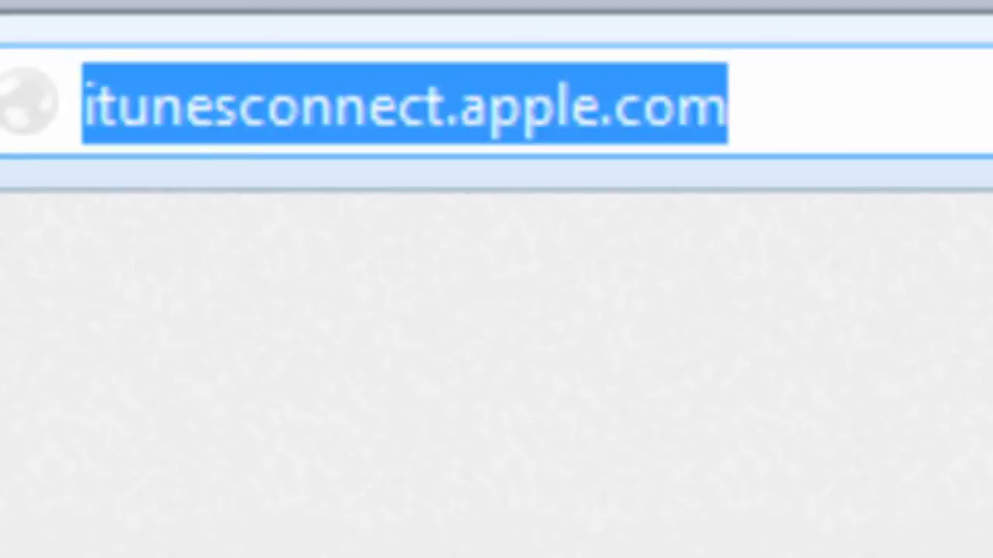
Load itunesconnect.apple.com, sign in, and go to Manage Your Apps
click(838, 106)
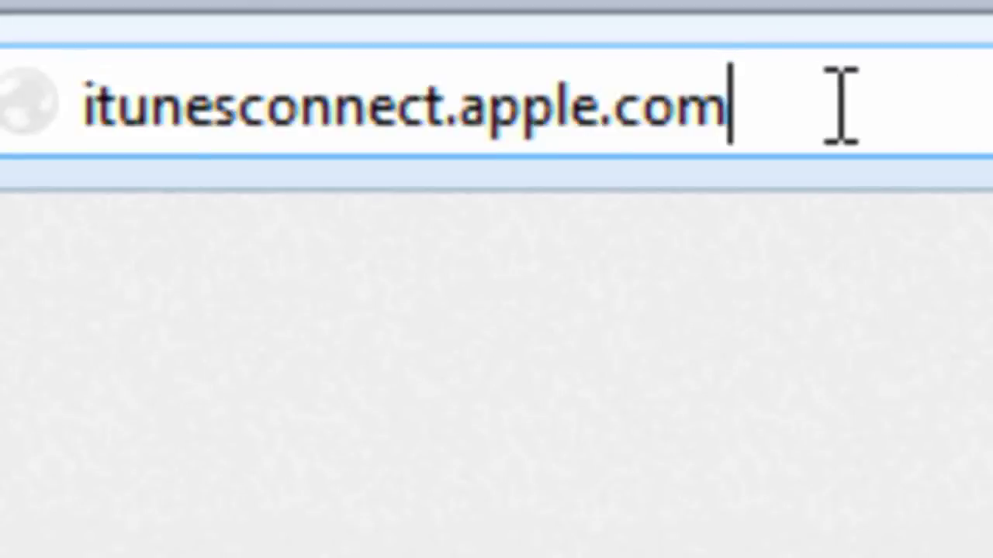
key(Return)
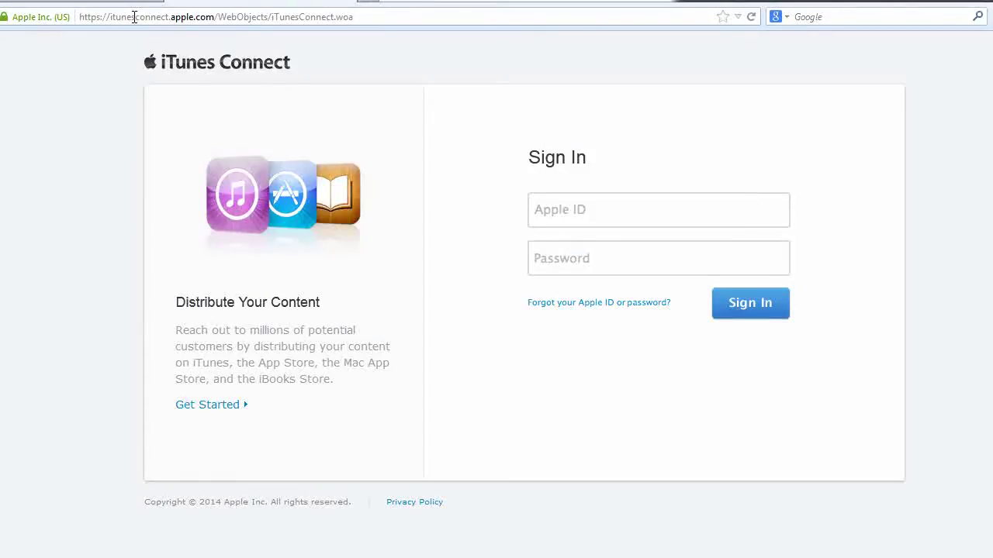
click(738, 322)
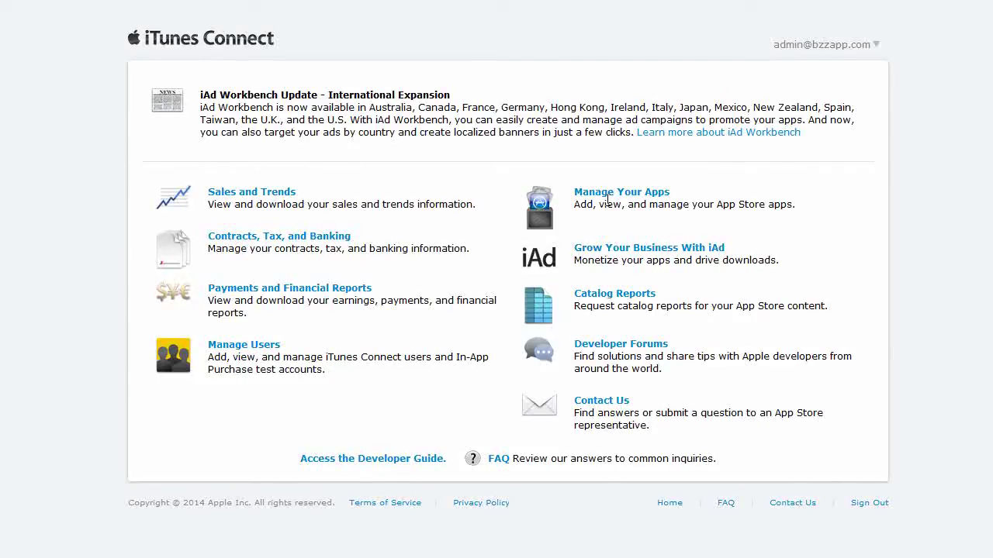
click(620, 192)
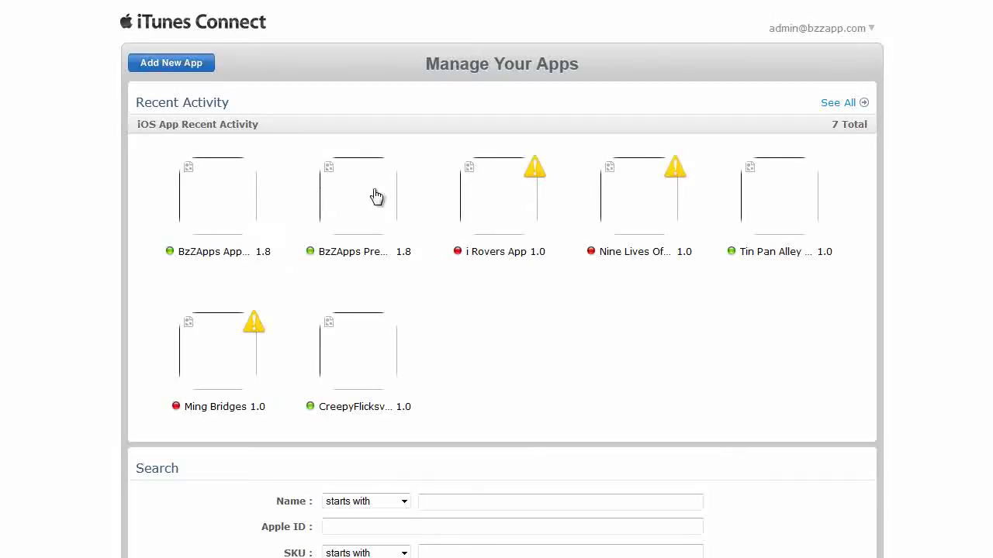
Start a new app and follow the link to register a new Bundle ID
click(196, 68)
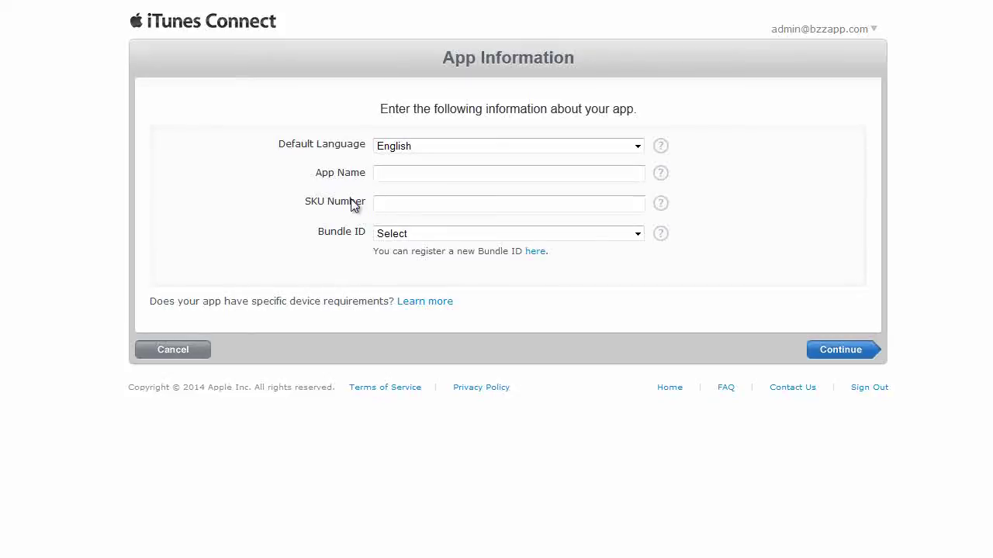
drag(377, 250, 537, 259)
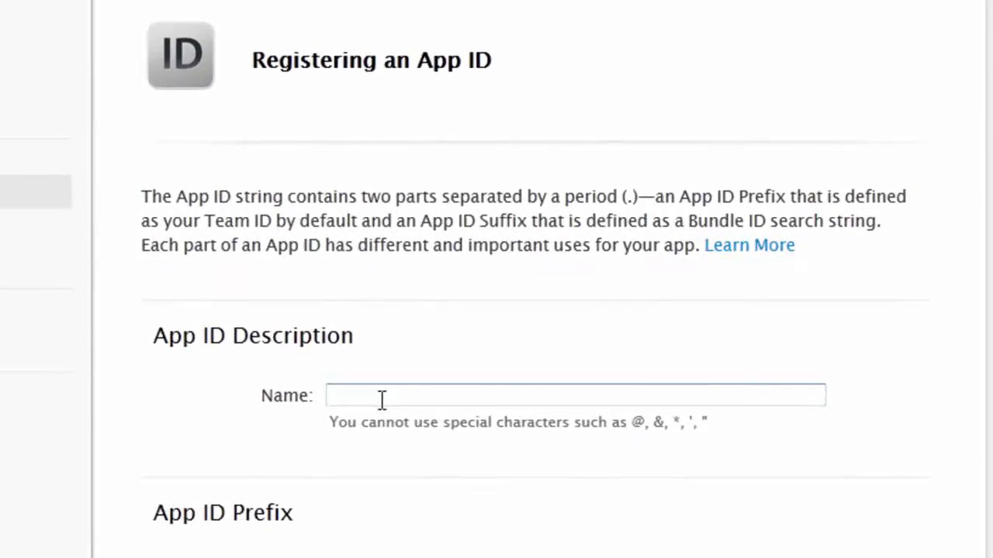
Name the App ID 'Mobile Markeitng Monthly' and focus the explicit Bundle ID field
click(388, 444)
text(Mobi)
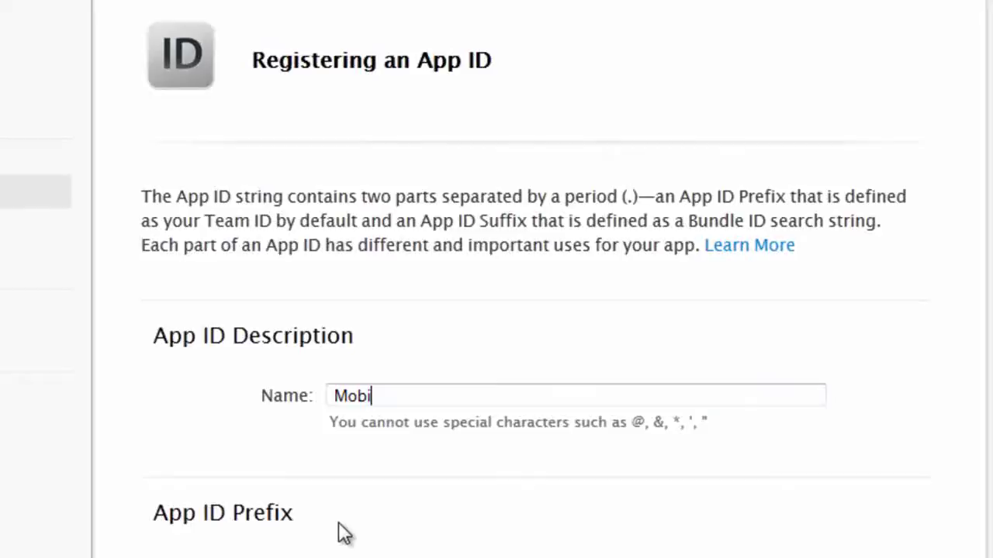
text(le Markeitng Monthly)
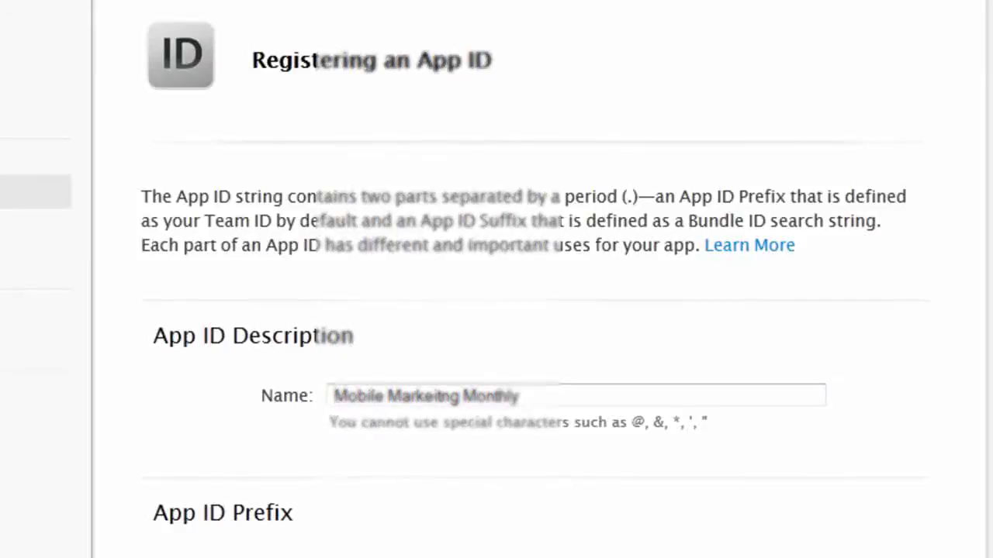
scroll(496, 310, down, 6)
scroll(288, 144, down, 3)
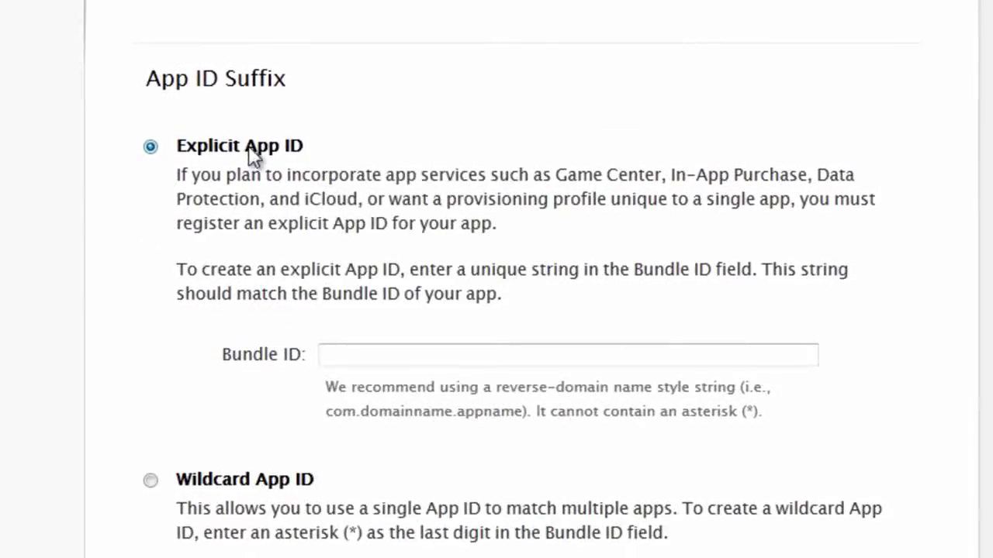
scroll(332, 154, down, 2)
click(324, 216)
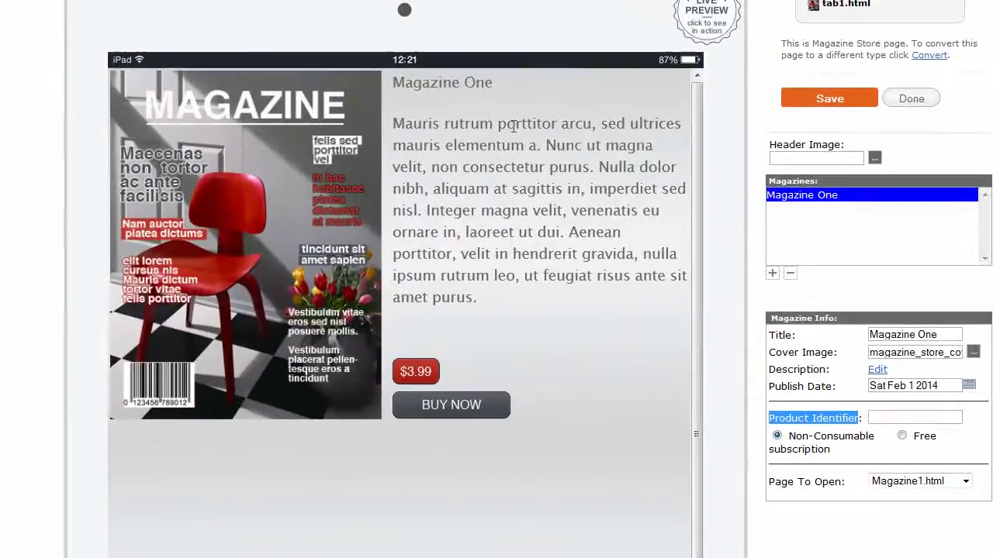
Return to the MagazineStore1 dashboard and select its AppID bzzapps.icashtest.MagazineStore1
scroll(943, 274, up, 3)
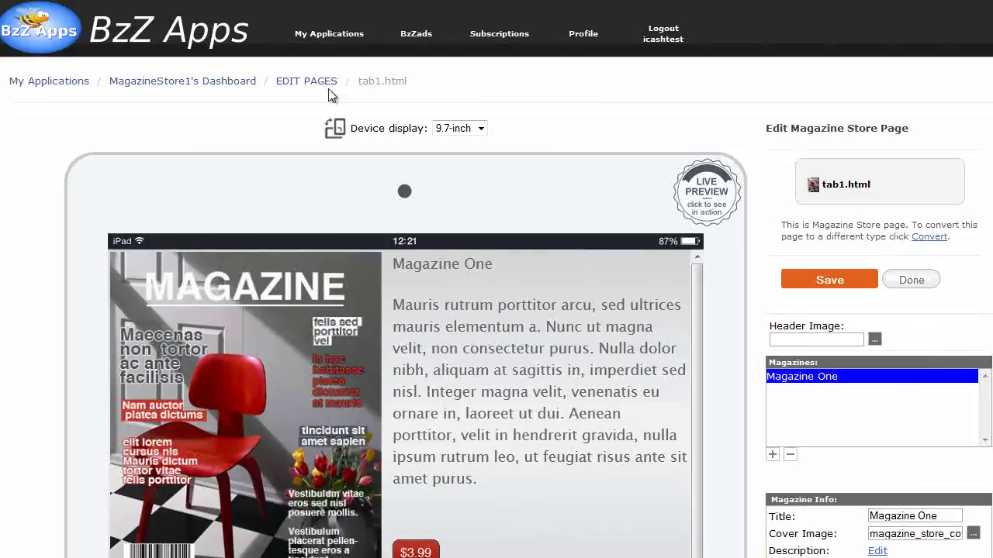
click(198, 89)
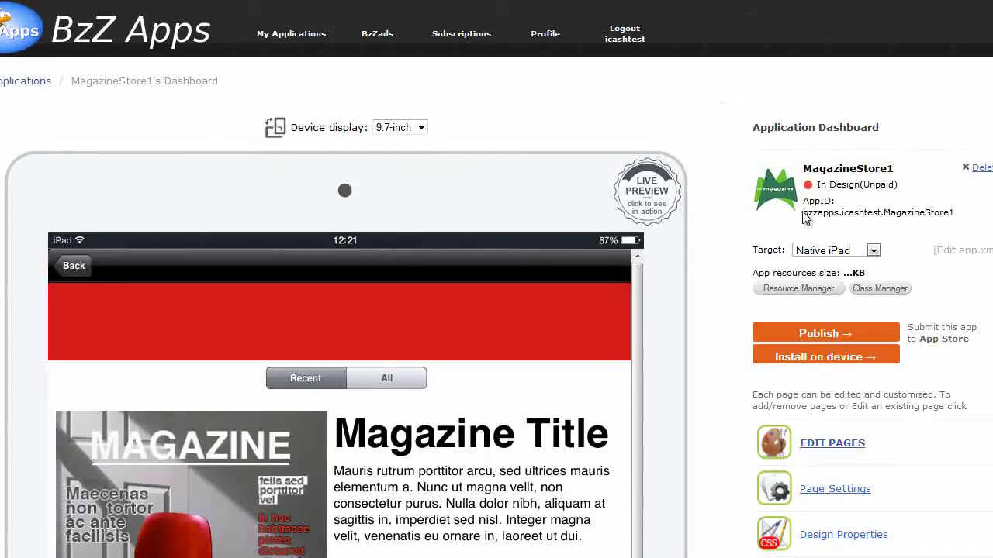
drag(804, 213, 955, 211)
key(ctrl+c)
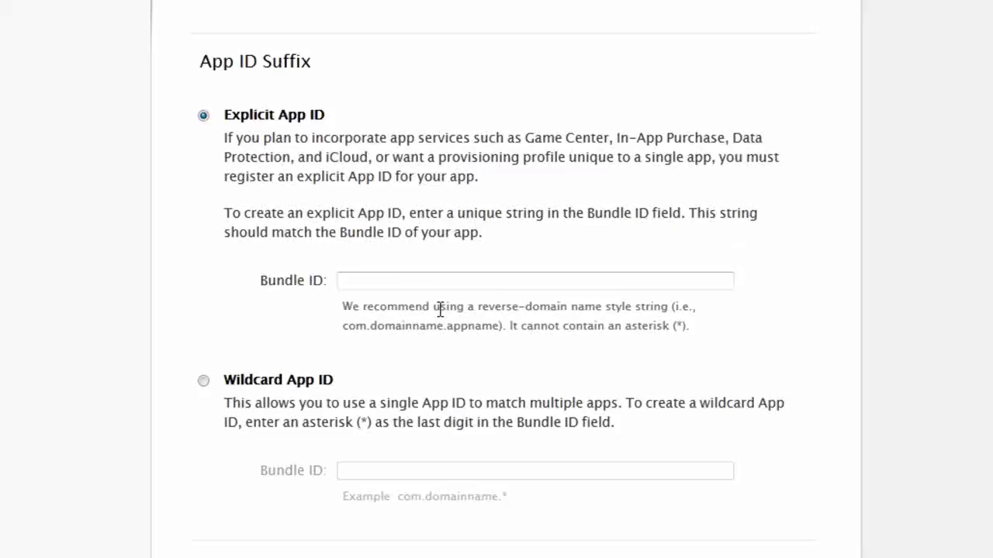
Set the explicit Bundle ID to com.bzzapps.icashtest.MagazineStore1
click(435, 284)
key(ctrl+v)
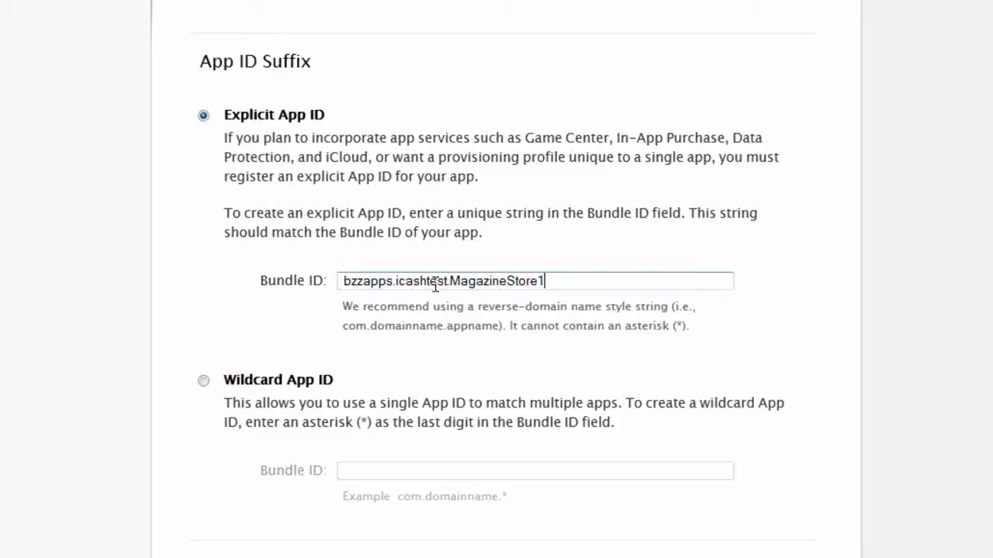
key(Home)
text(com.)
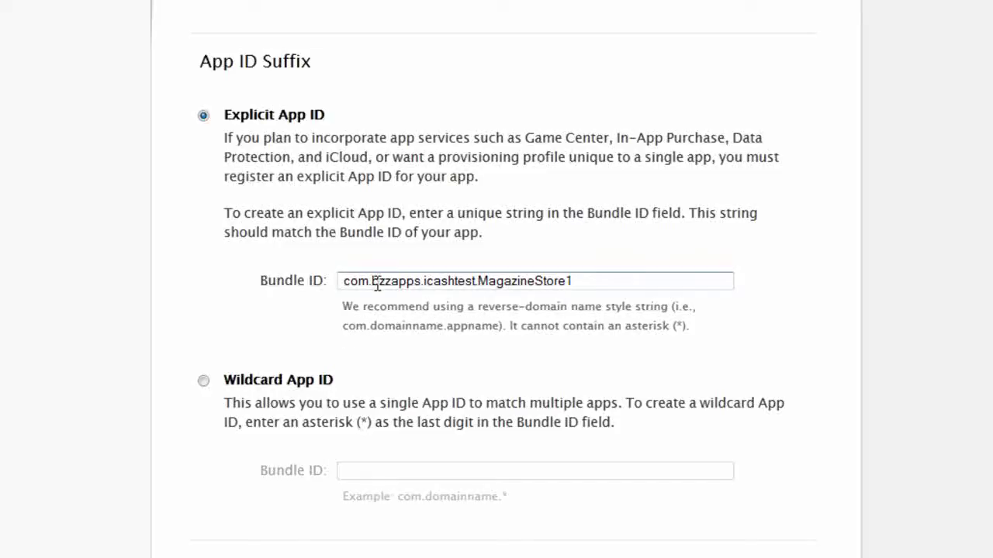
Enable Push Notifications for the App ID
scroll(892, 221, down, 4)
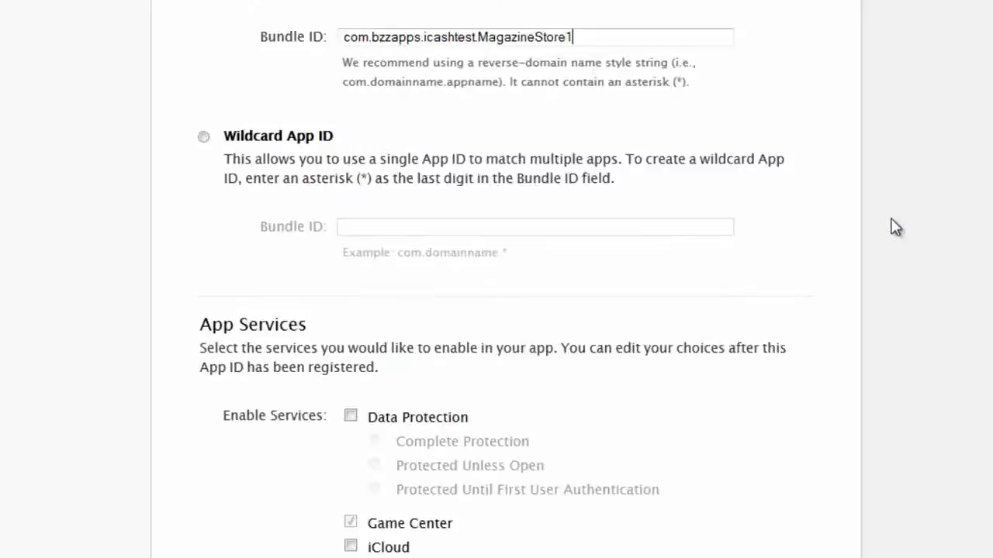
scroll(496, 310, up, 1)
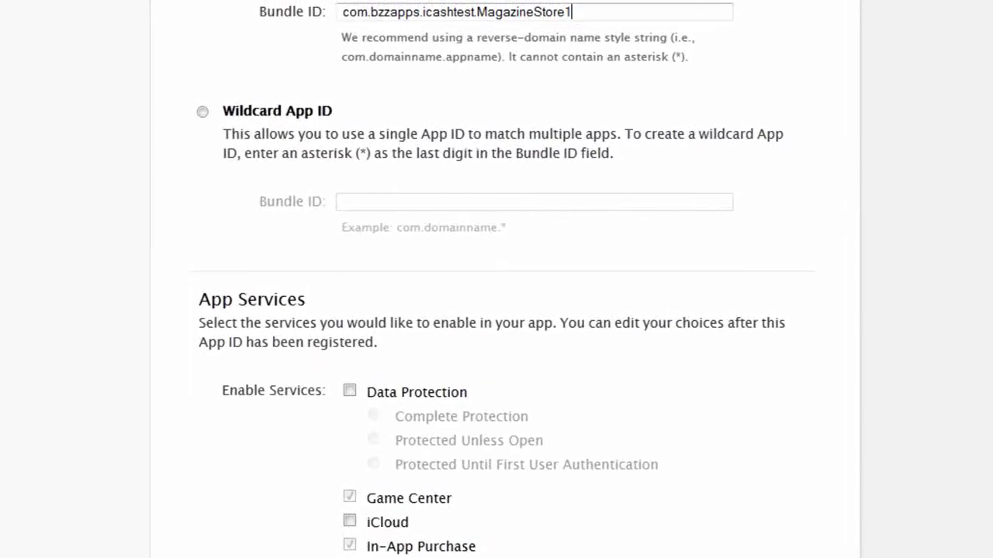
scroll(496, 310, down, 3)
scroll(240, 326, down, 3)
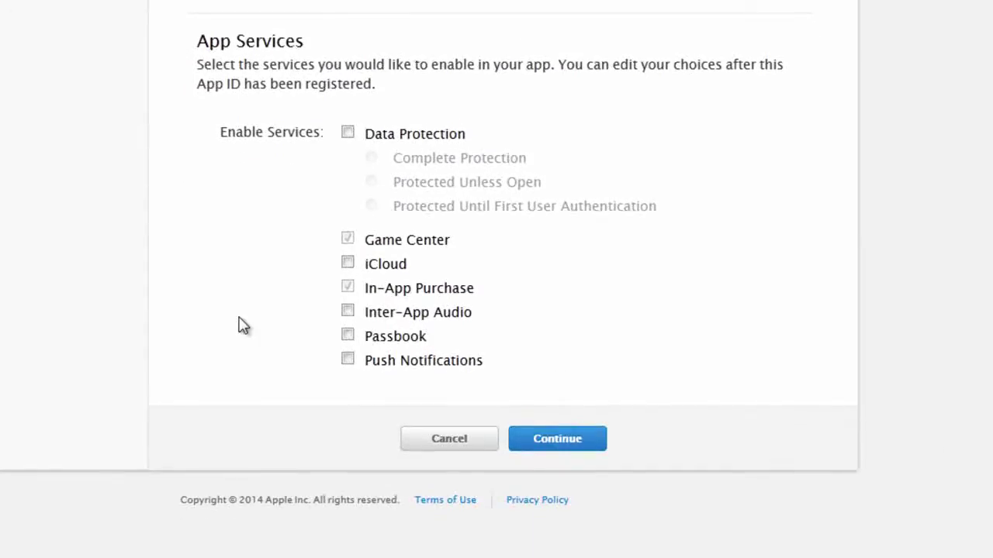
click(347, 360)
Confirm and submit the Mobile Markeitng Monthly App ID registration, then finish
click(576, 453)
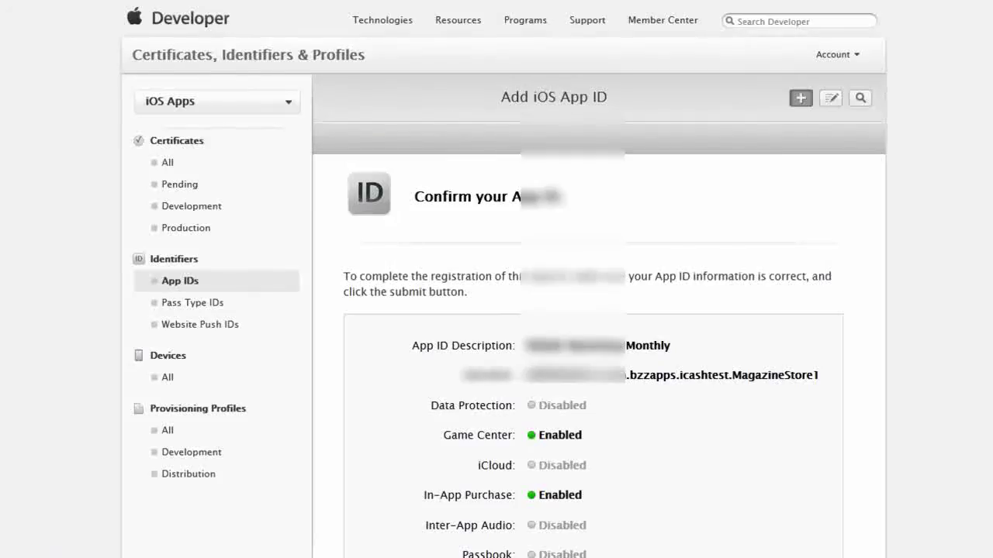
scroll(853, 291, down, 5)
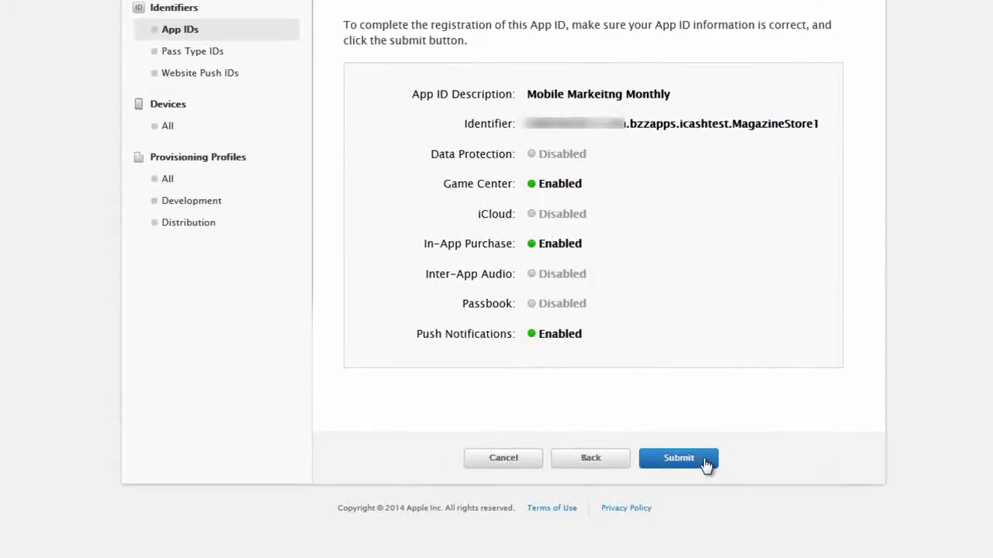
click(679, 459)
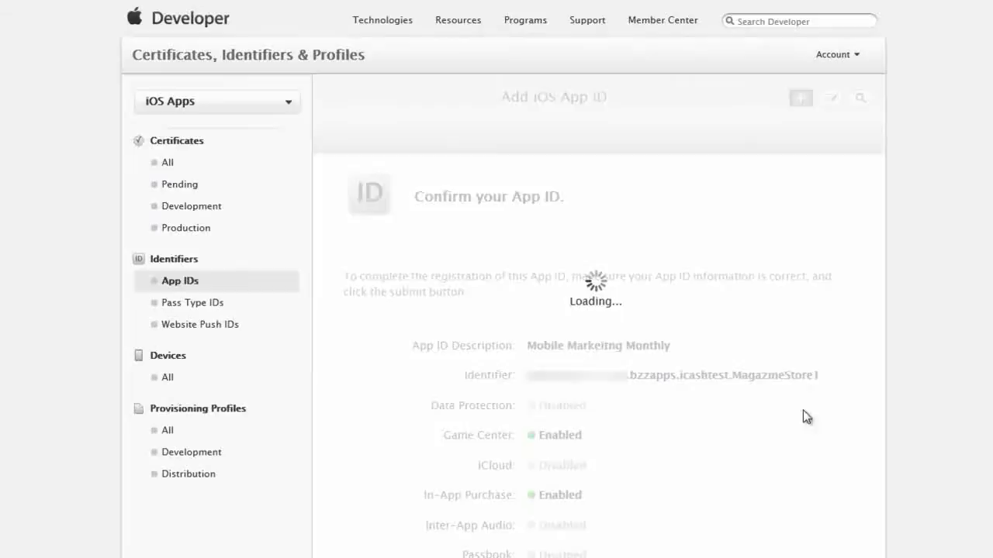
scroll(814, 410, down, 4)
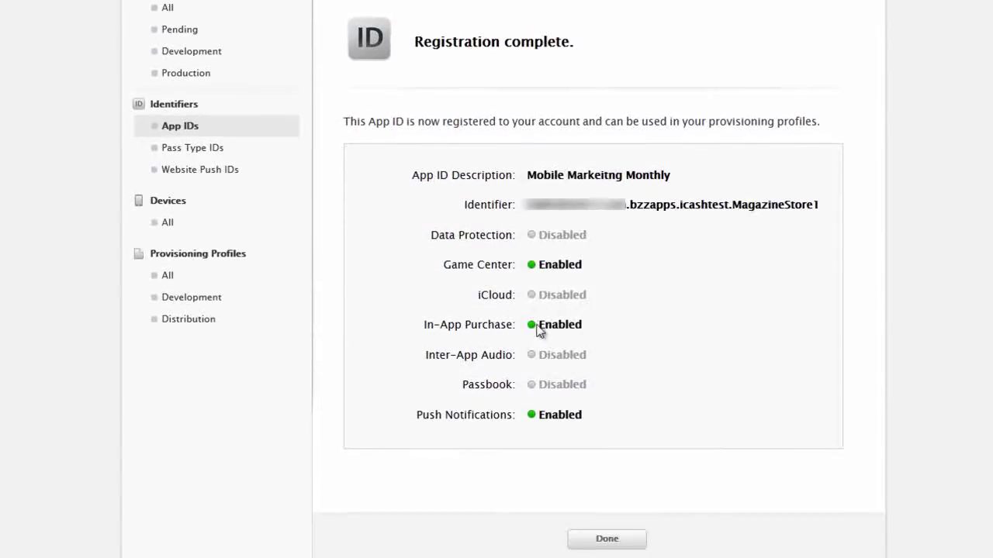
click(628, 546)
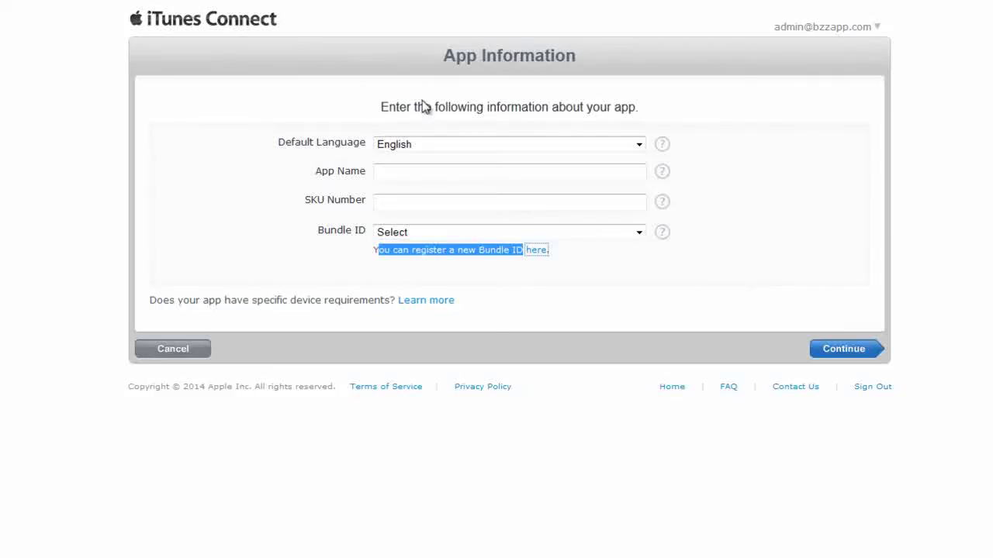
Start a new app named 'Mobile Marketing Monthly'
click(424, 107)
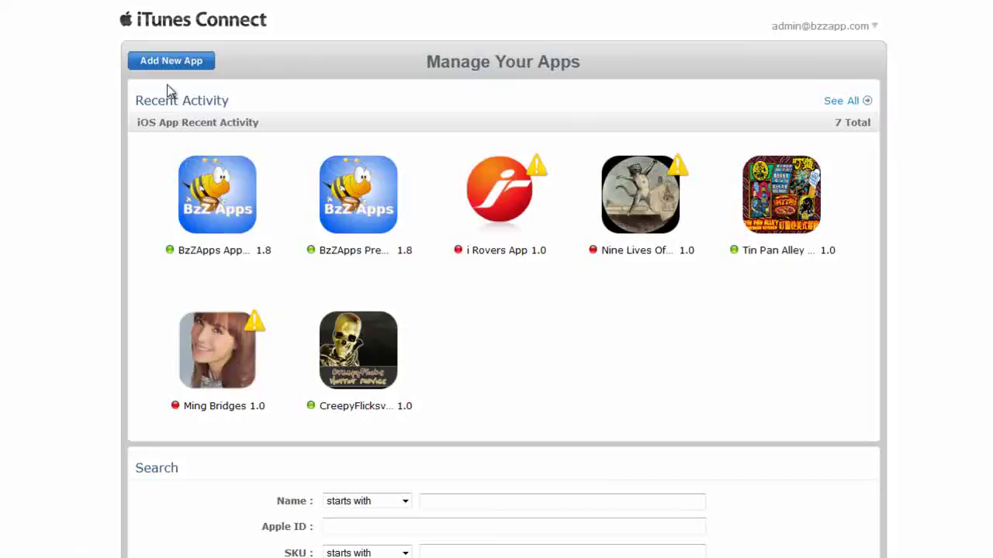
click(171, 62)
click(395, 169)
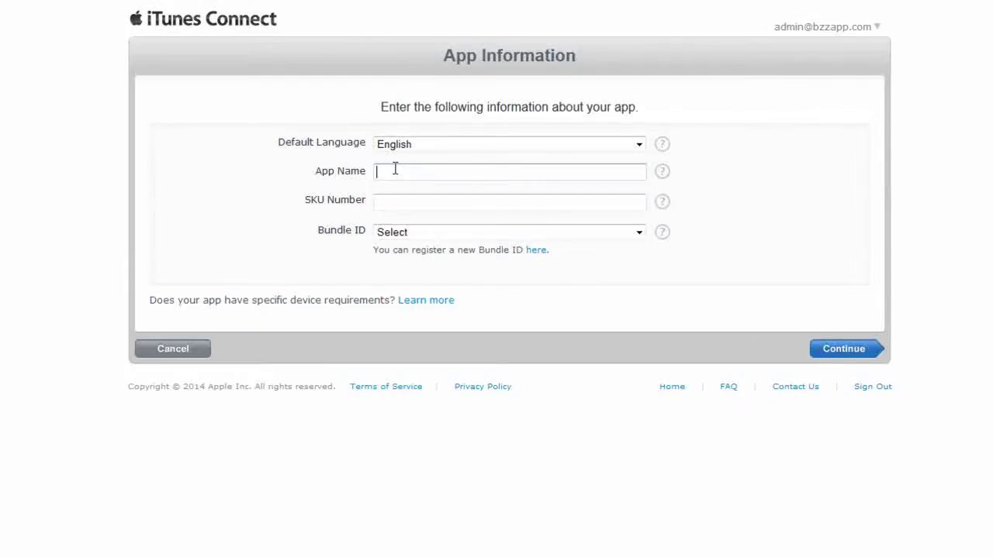
text(Mobile Marketing Monthly)
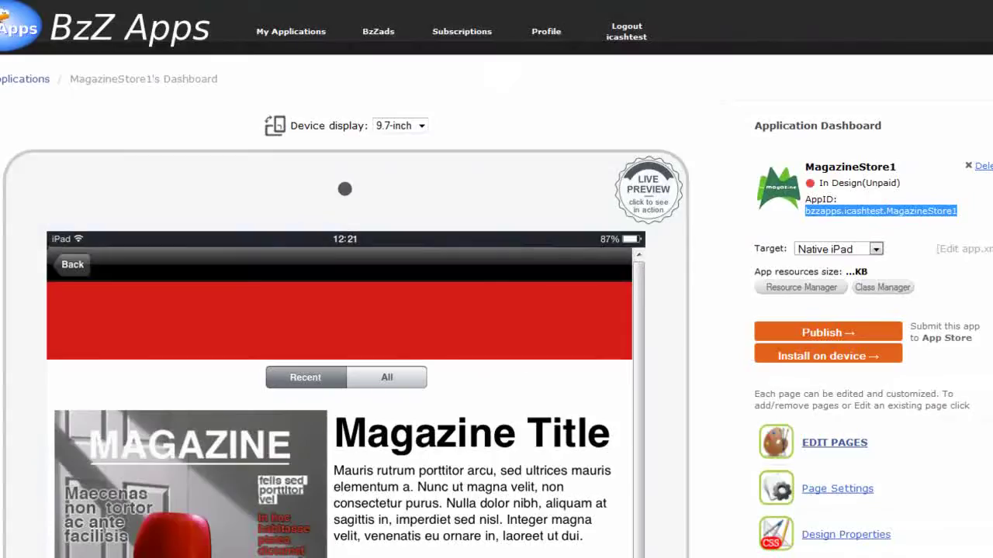
Use the BzZ Apps AppID bzzapps.icashtest.MagazineStore1 as the SKU Number
click(966, 220)
drag(966, 219, 809, 218)
key(ctrl+c)
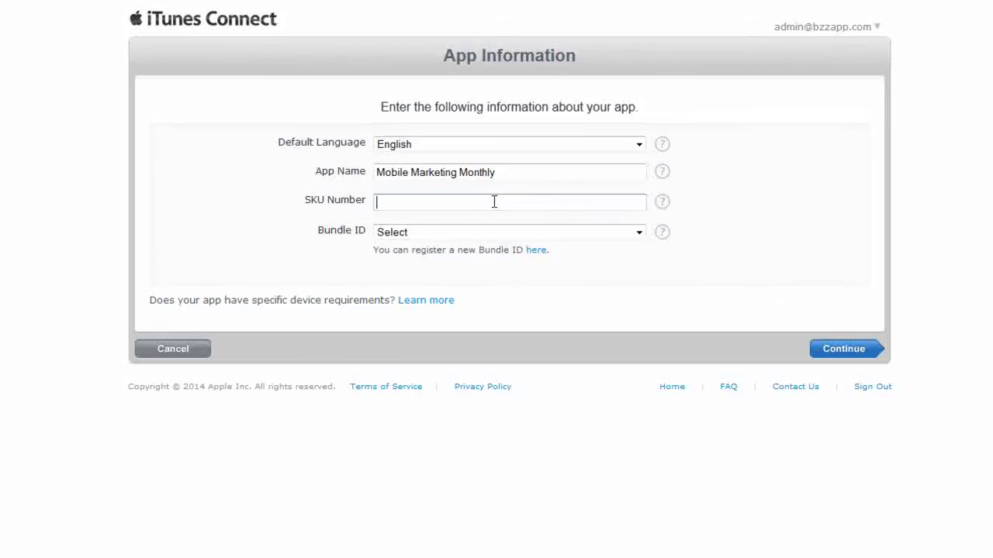
click(494, 202)
key(ctrl+v)
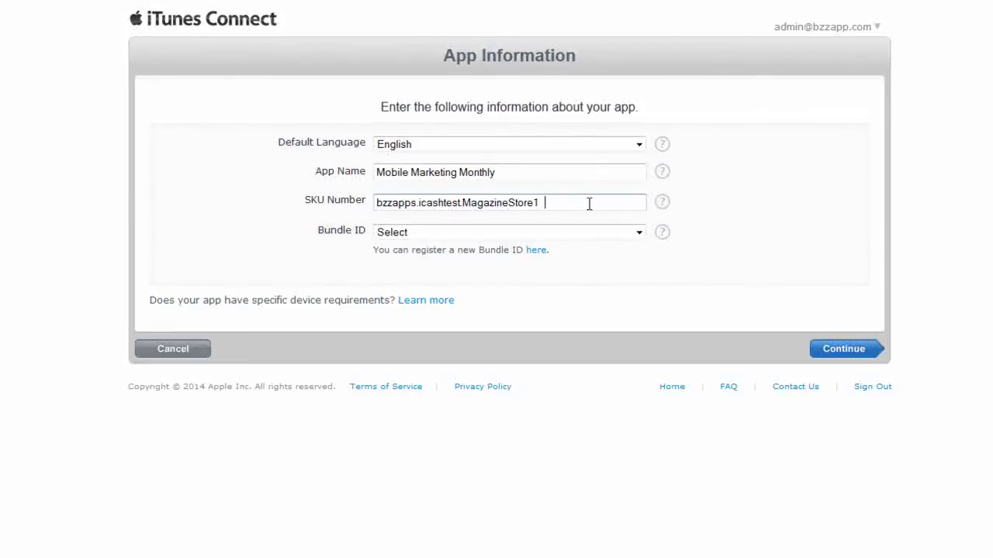
key(BackSpace)
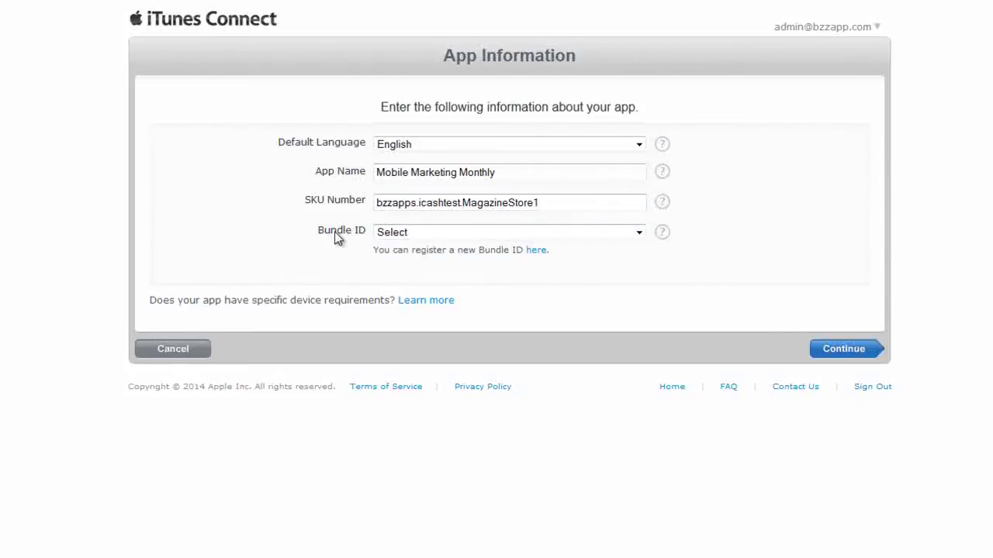
Choose the Mobile Marketing Monthly bundle ID and continue
click(636, 233)
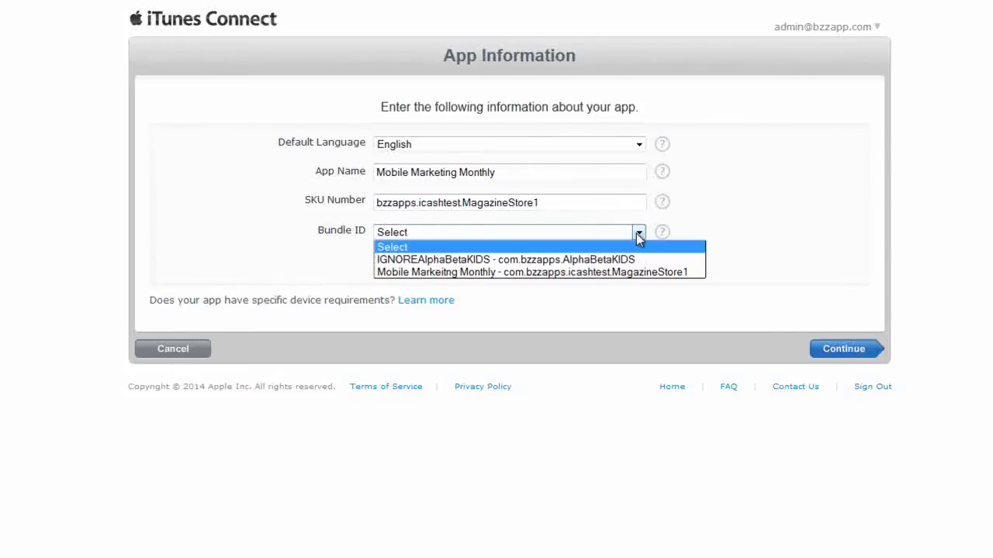
click(635, 272)
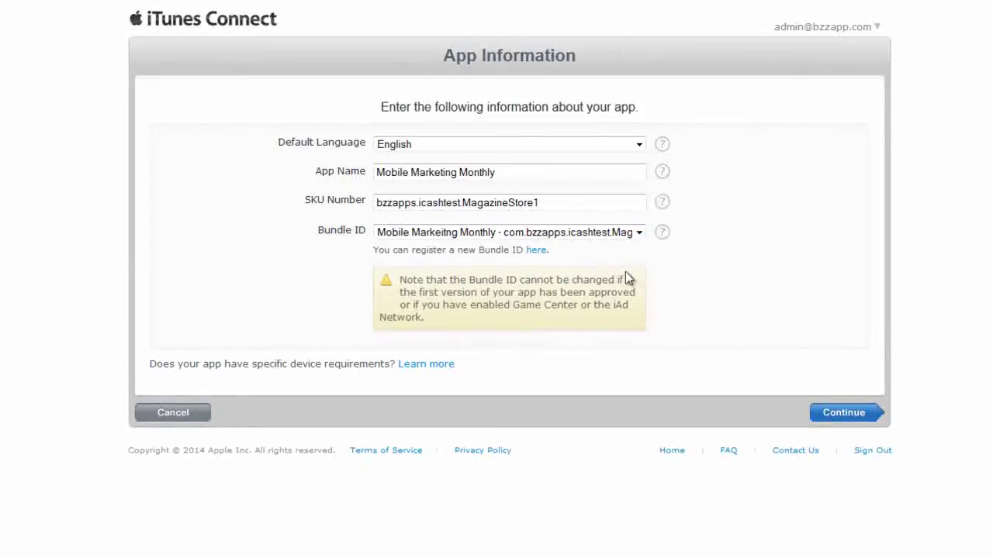
click(843, 419)
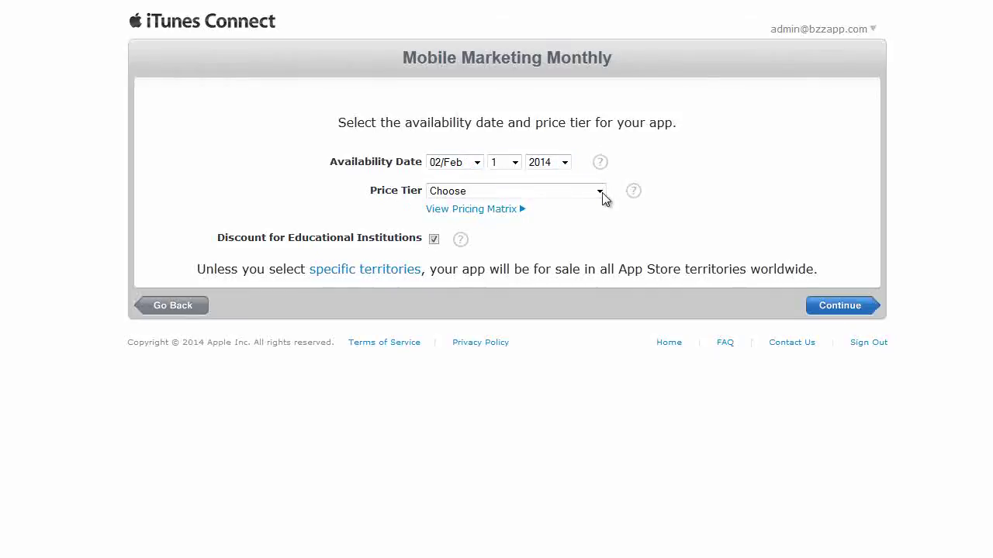
Set the price tier to Free and continue to version information
click(598, 193)
click(521, 222)
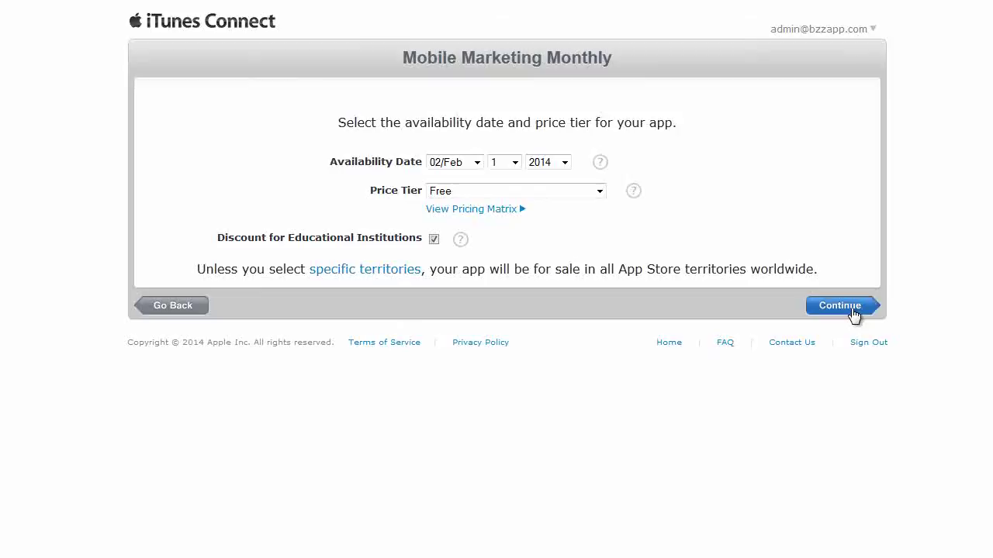
click(852, 310)
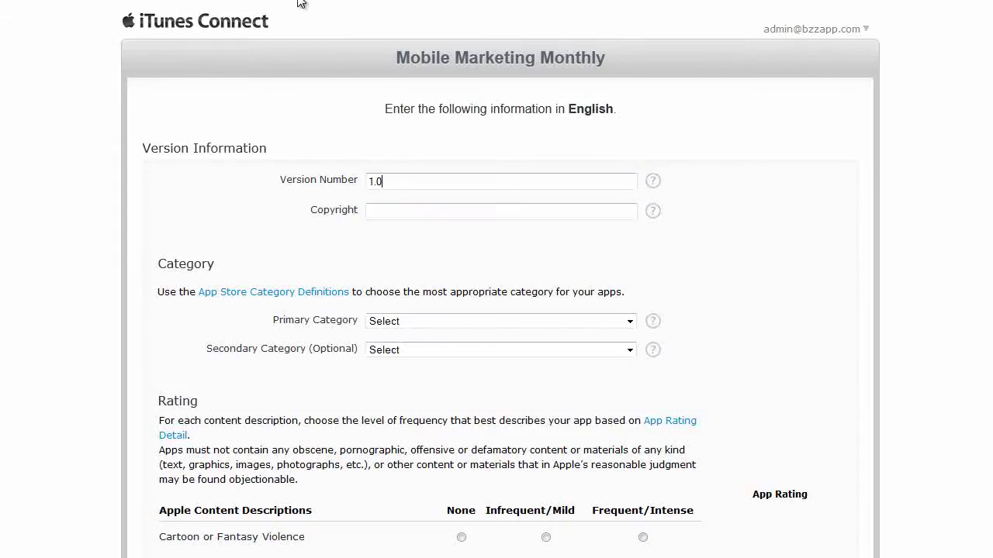
Enter copyright 2014 BzZApps and set the categories to Education (primary) and Productivity (secondary)
click(433, 211)
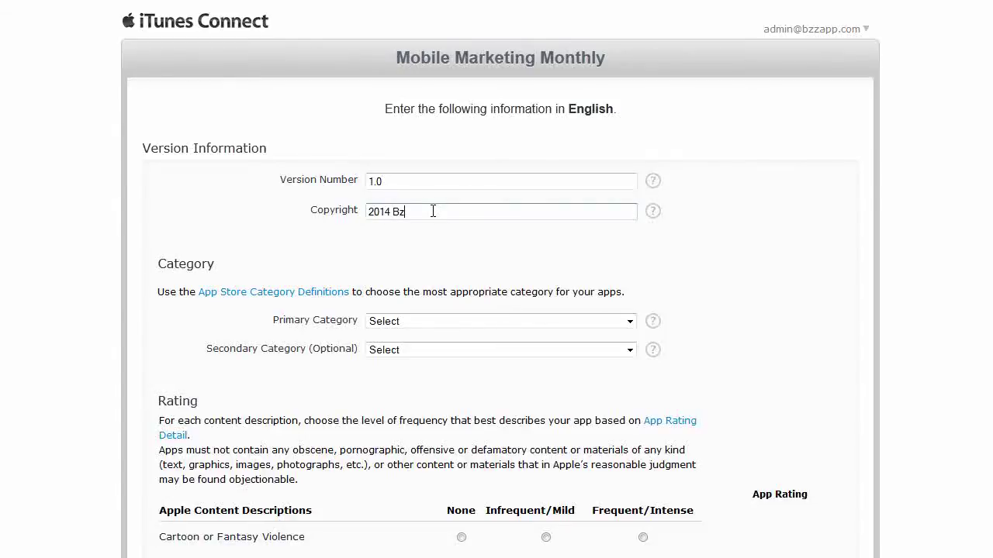
text(2014 BzZApps)
click(441, 321)
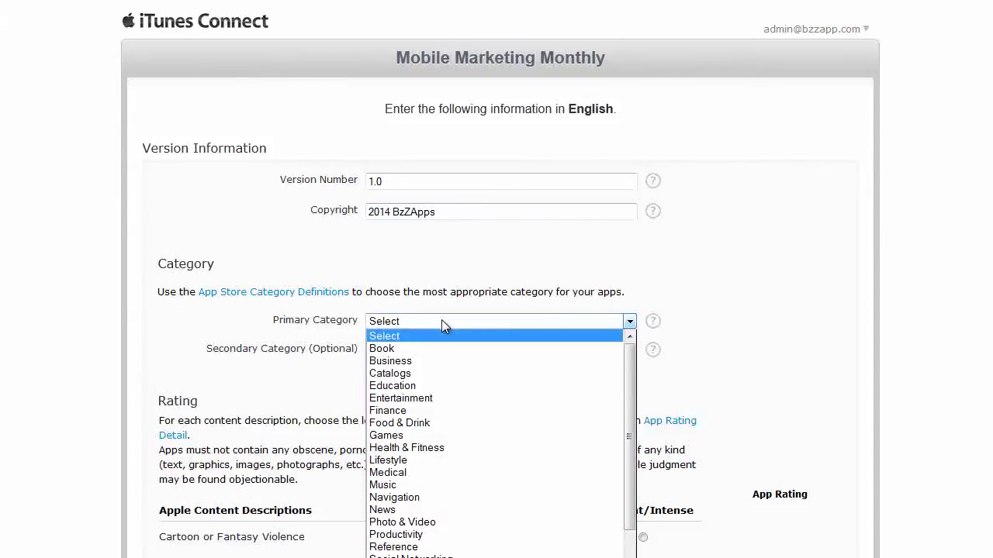
click(418, 386)
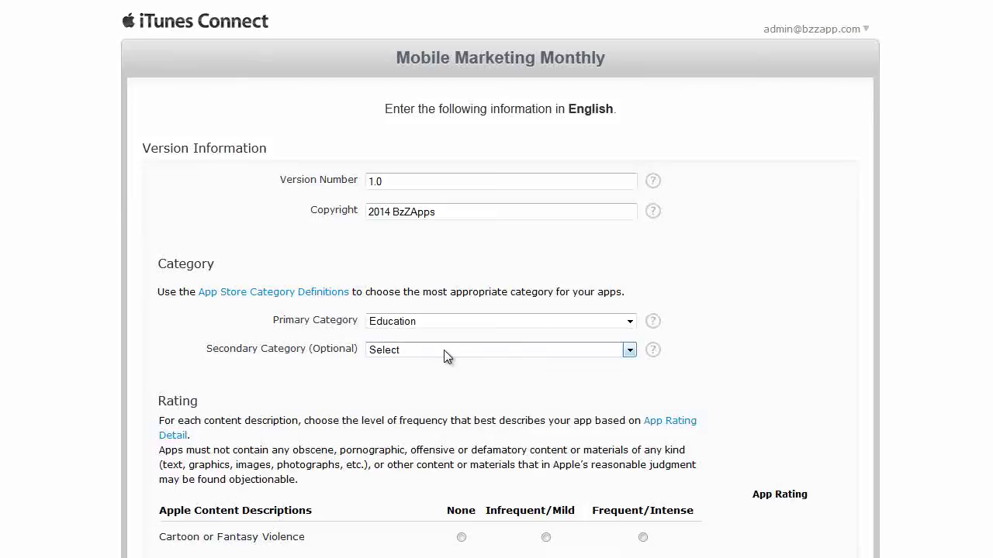
click(446, 351)
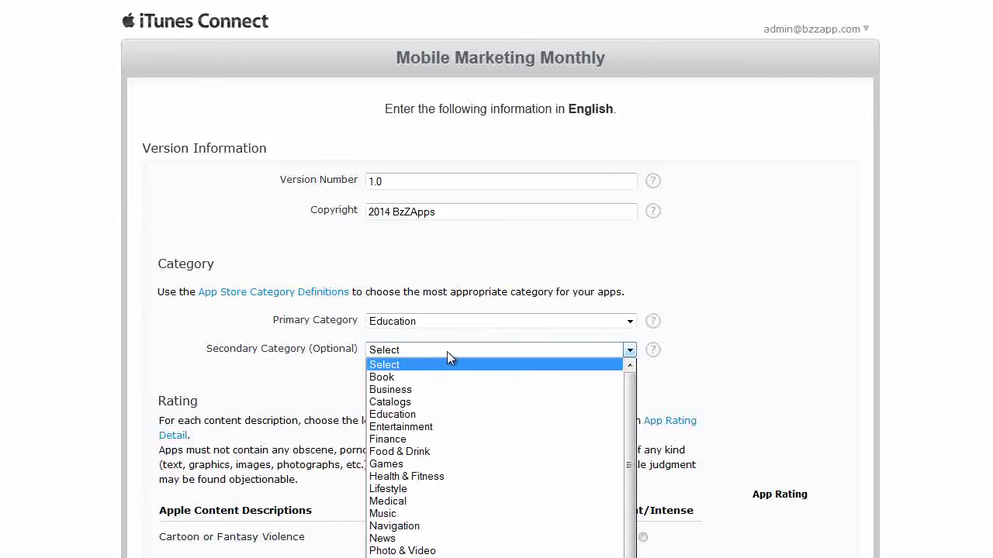
click(432, 549)
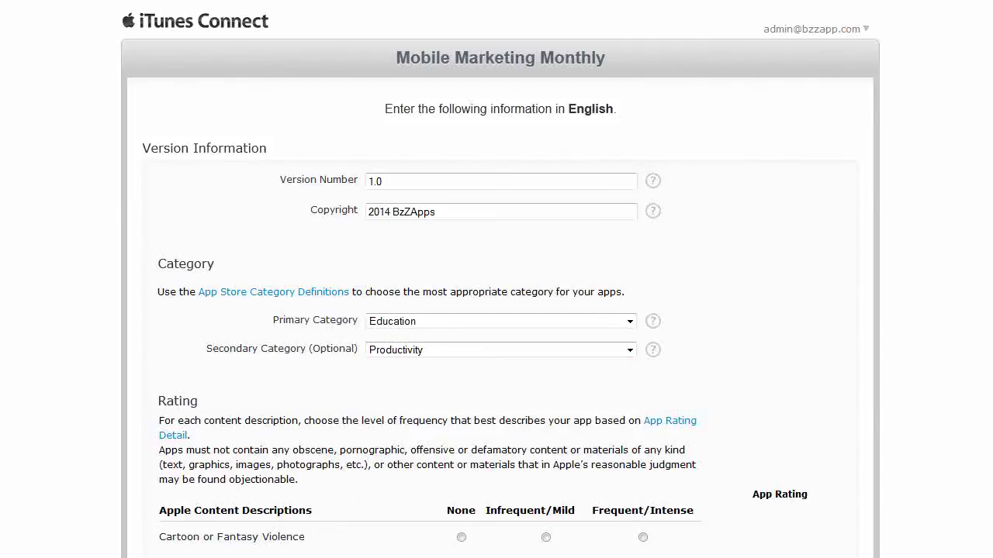
scroll(496, 279, down, 5)
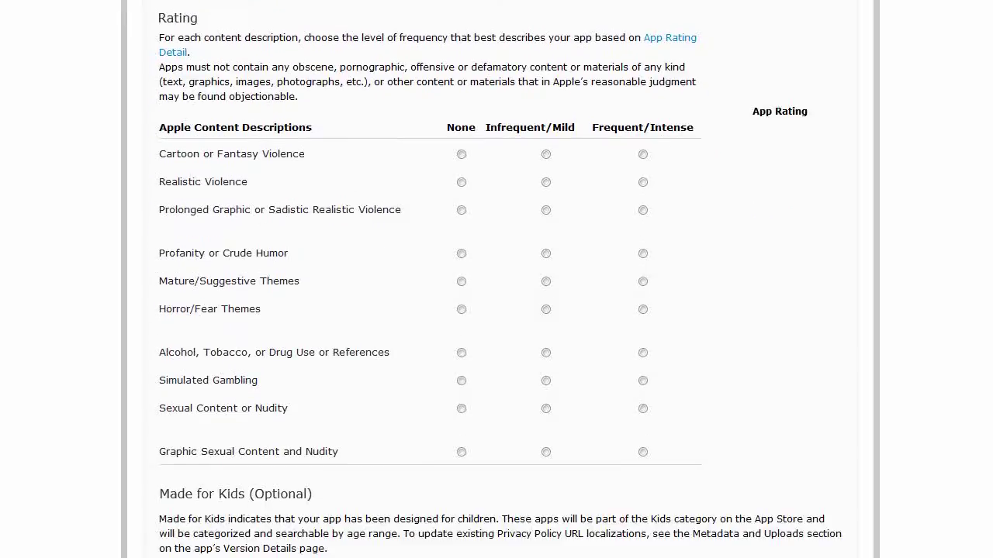
Rate all seven content descriptions, from Cartoon or Fantasy Violence to Graphic Sexual Content, as None
scroll(484, 126, down, 1)
click(461, 110)
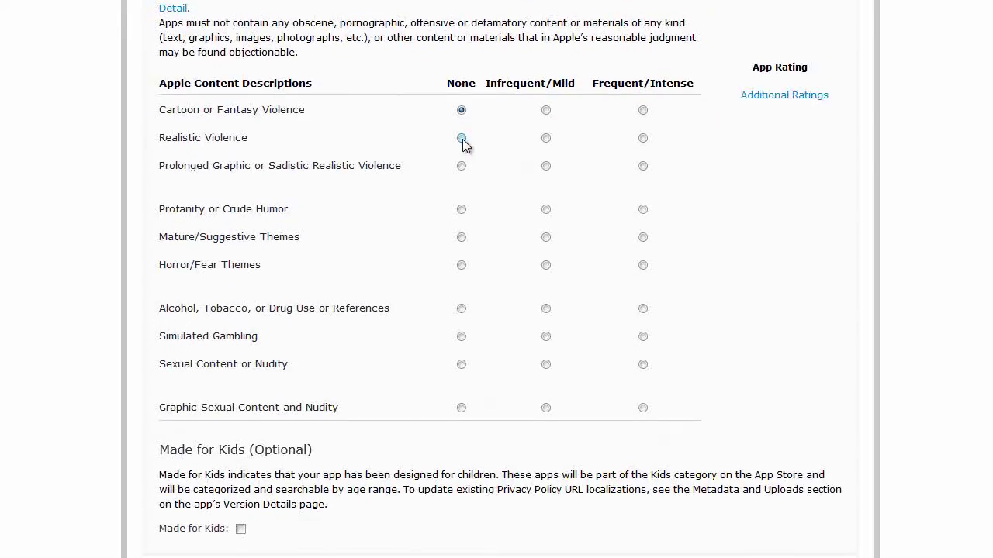
click(461, 138)
click(462, 209)
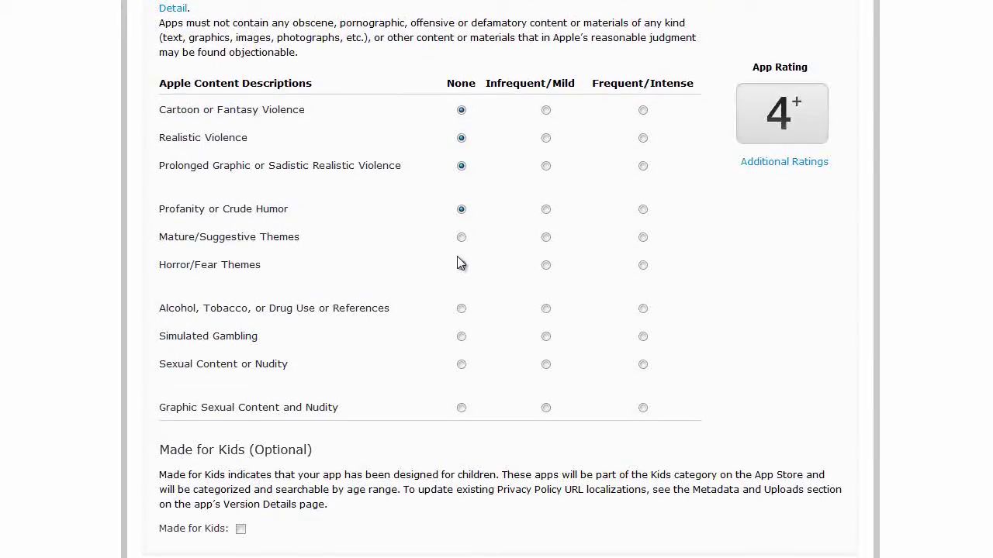
click(462, 265)
click(461, 309)
click(462, 365)
click(462, 408)
Paste the app description and enter the keywords mobile,marketing,advertising
scroll(496, 279, down, 5)
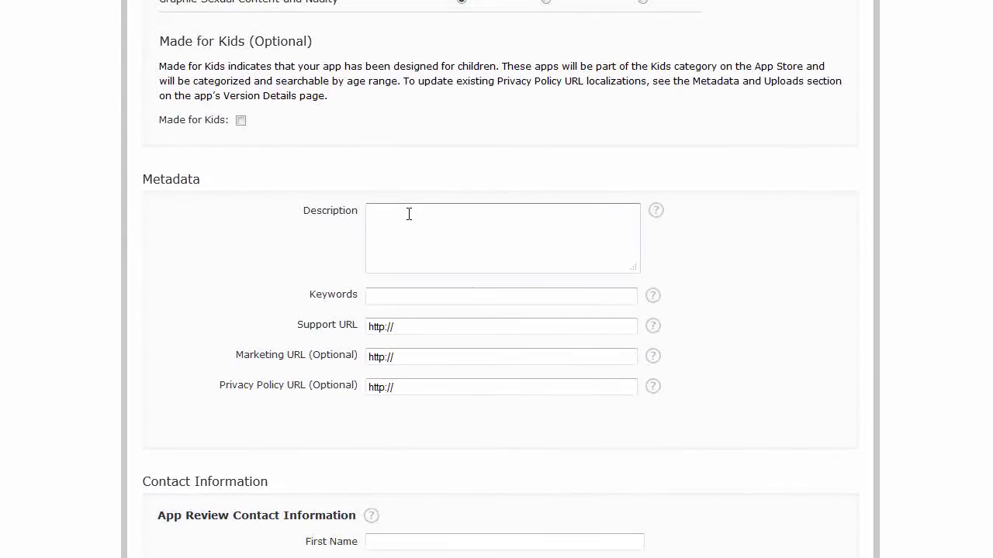
click(409, 214)
key(ctrl+v)
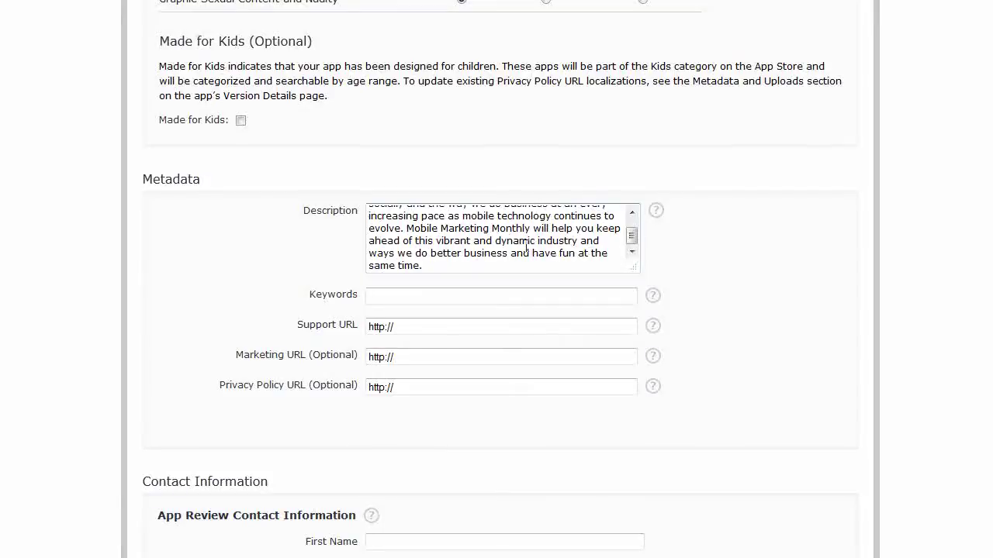
scroll(519, 245, up, 1)
click(381, 293)
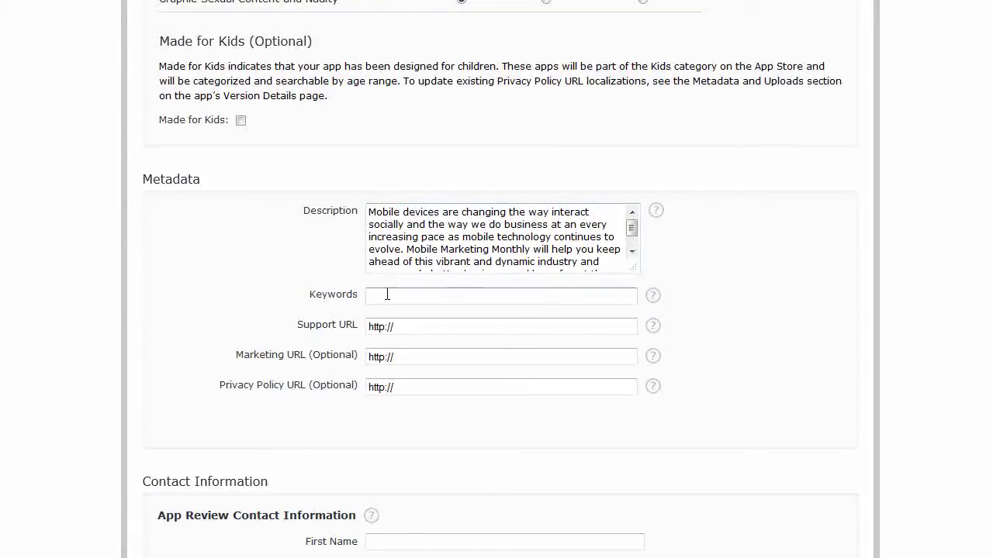
text(mobile,)
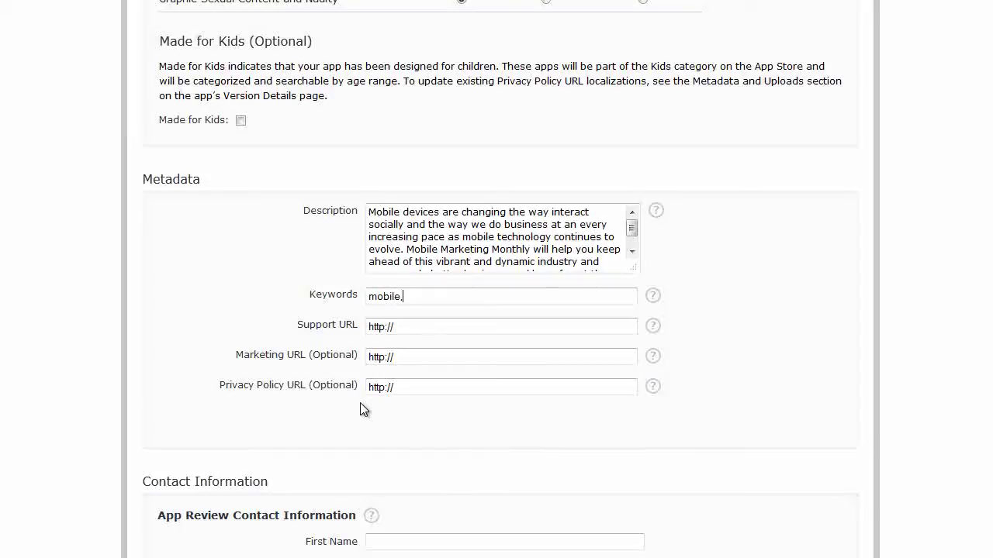
text(marketing,advertising)
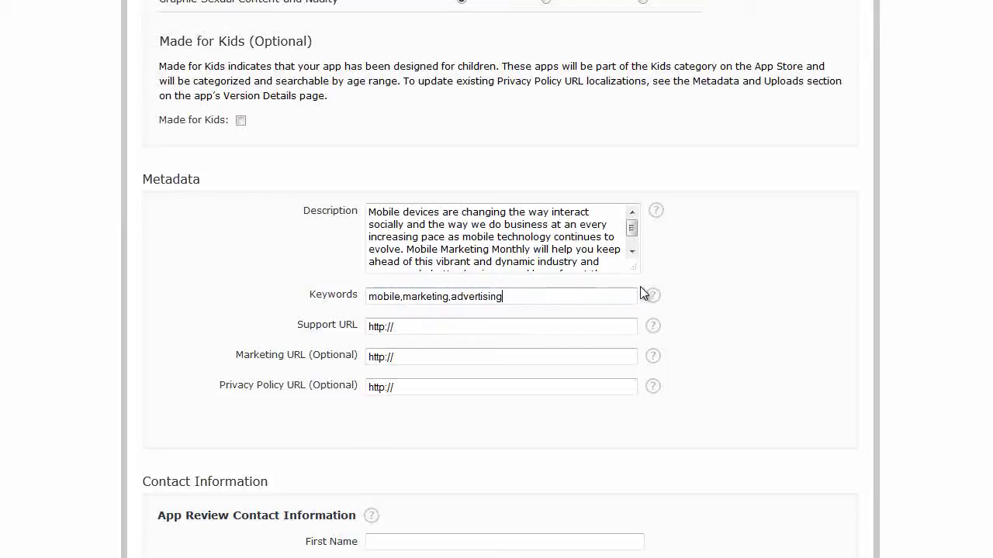
Enter bzzapp.com/support as the support URL and bzzapp.com/privacy as the privacy policy URL
mouse_move(655, 304)
click(408, 326)
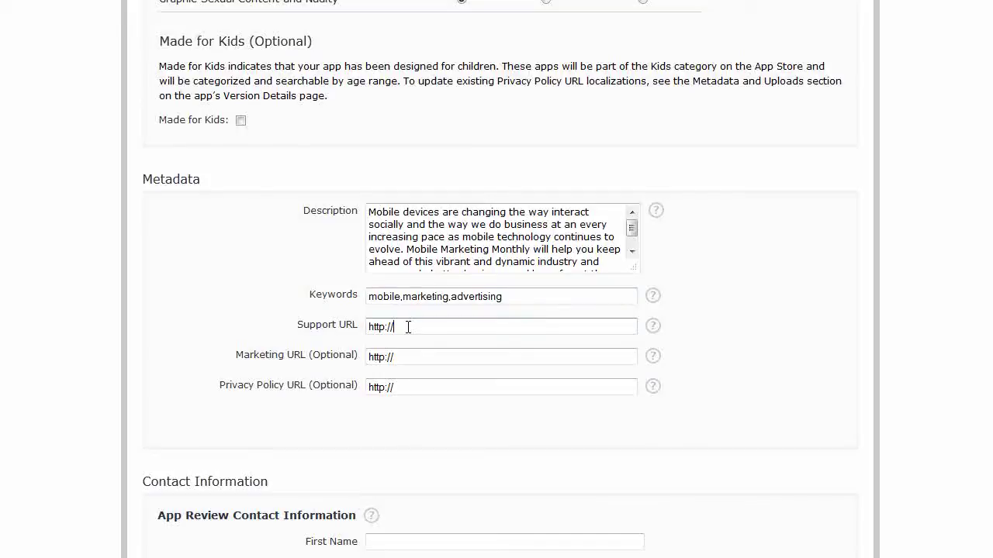
text(bzzapp.com/support)
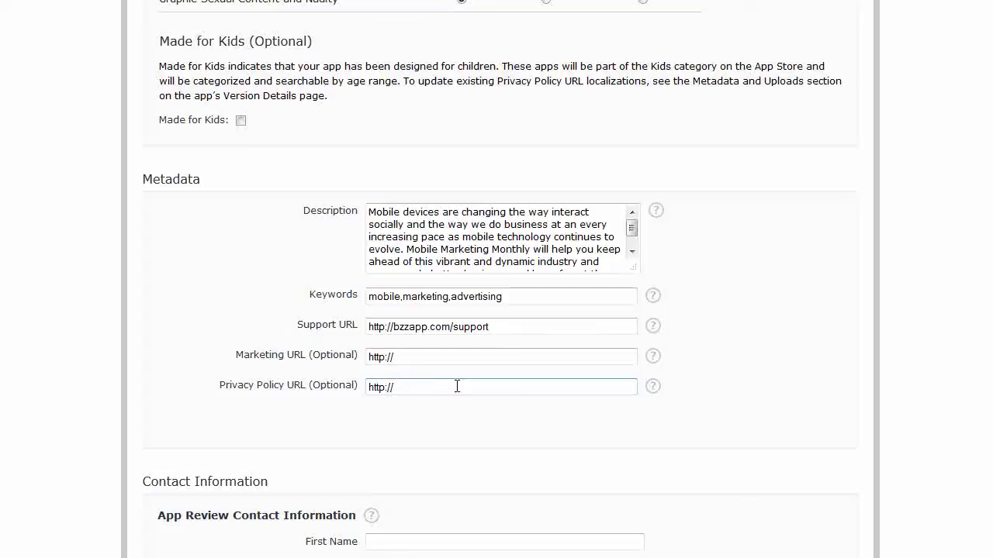
text(bzzapp.com/privacy)
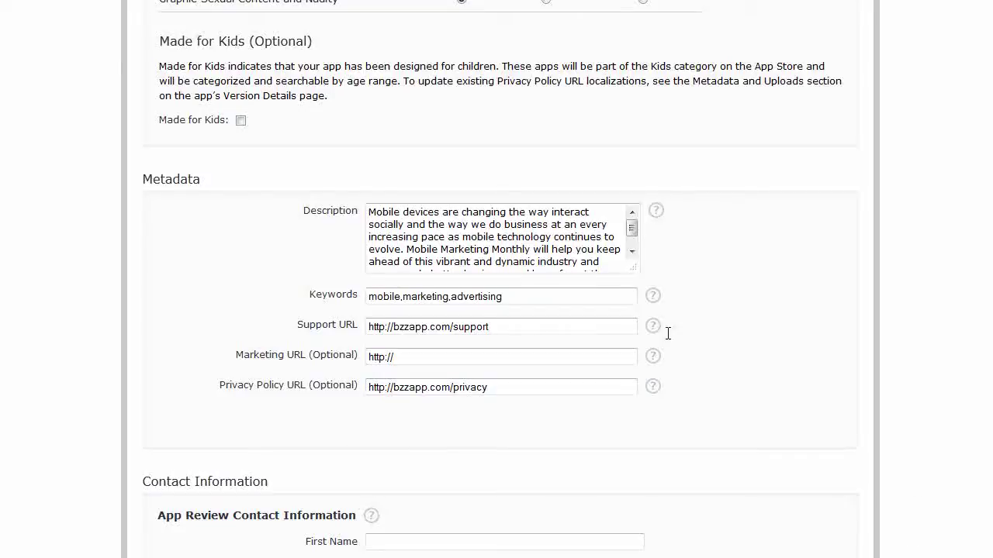
scroll(741, 312, down, 3)
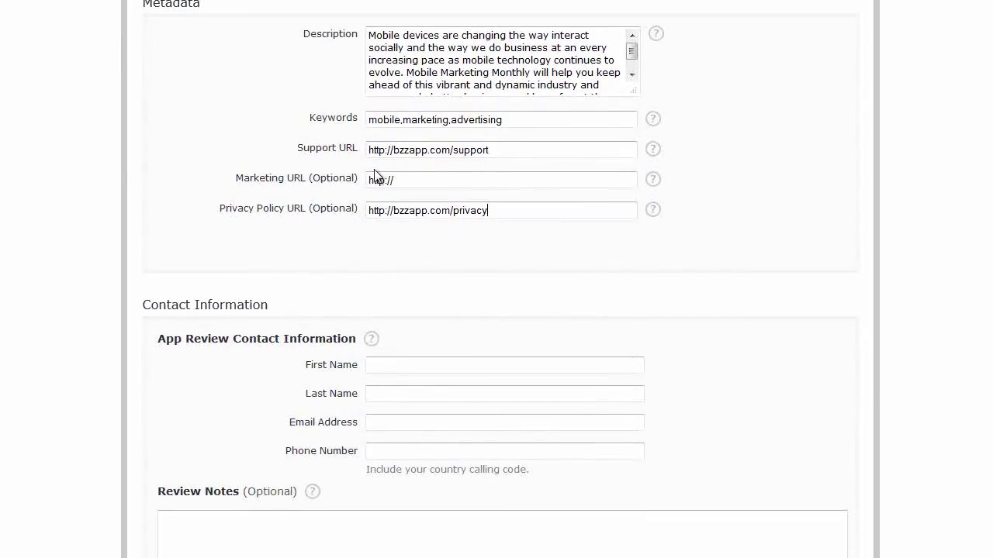
scroll(758, 205, down, 2)
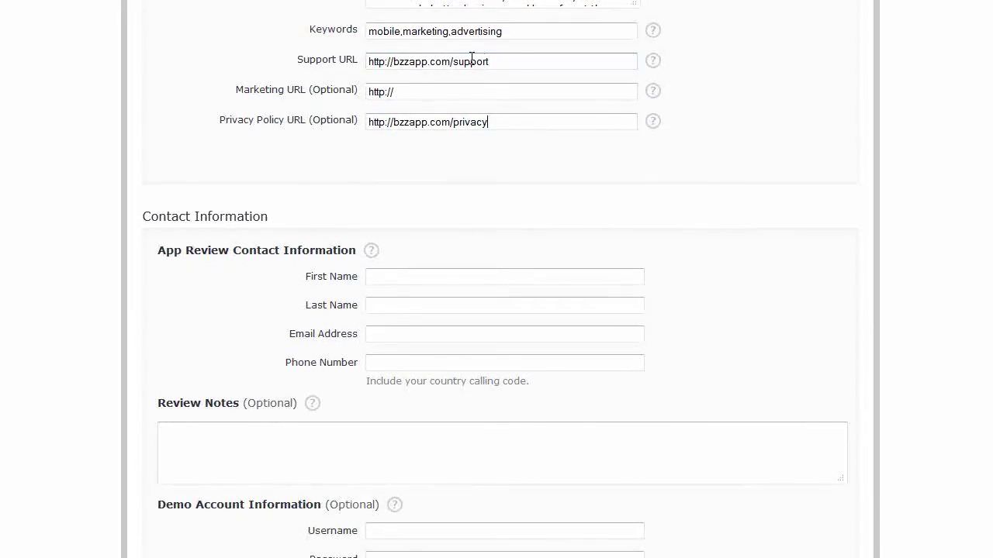
scroll(194, 253, down, 5)
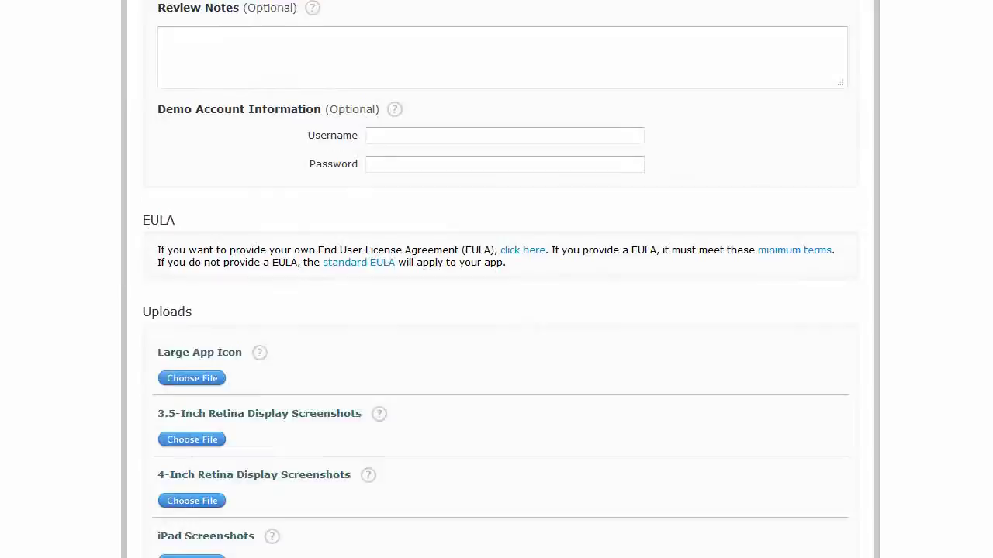
scroll(144, 242, down, 3)
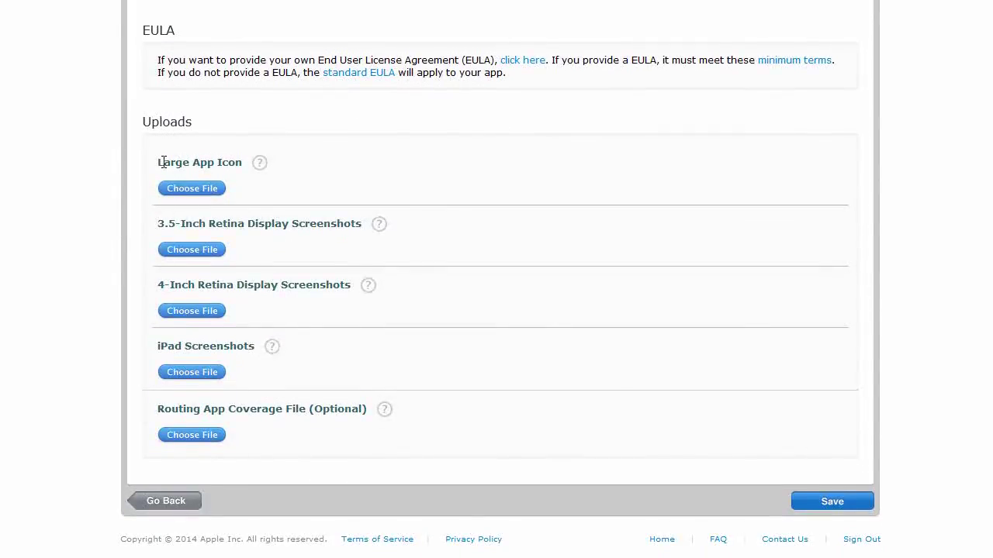
click(192, 190)
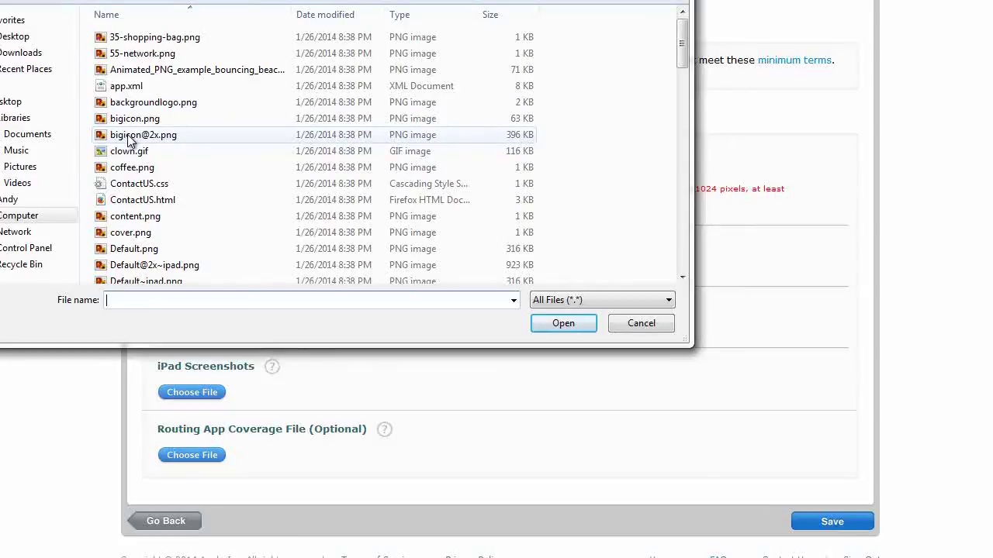
mouse_move(106, 139)
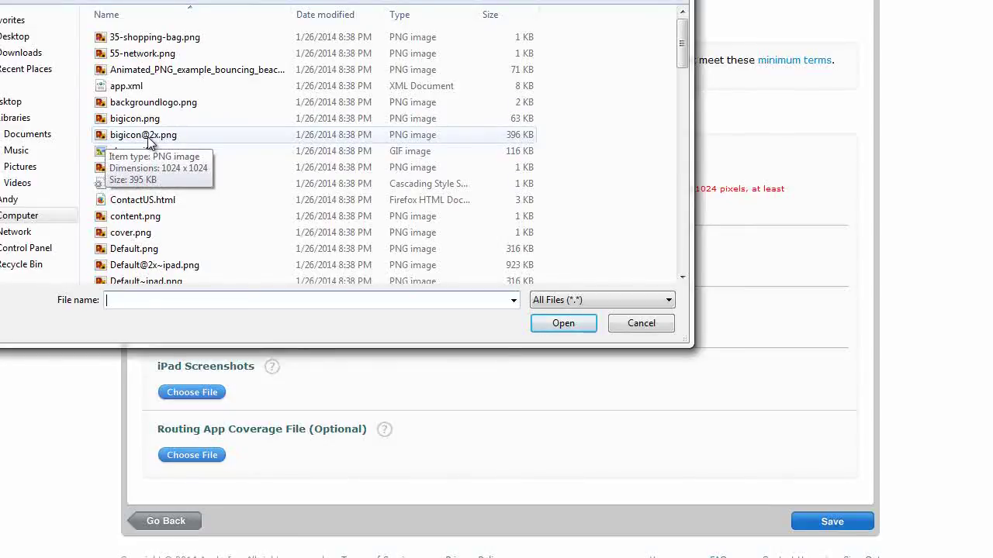
click(148, 138)
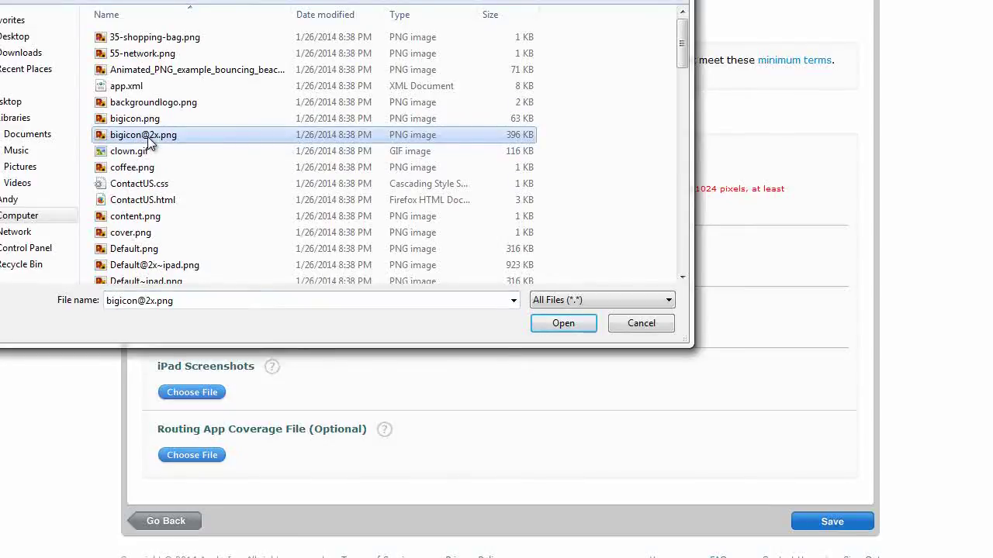
click(563, 324)
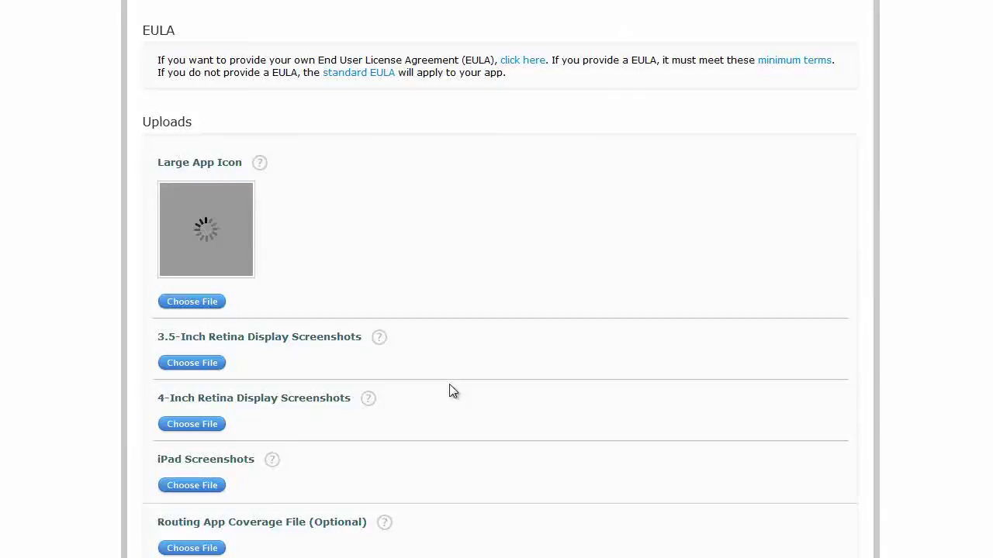
Upload IMG_0032.PNG as the iPad screenshot and save the version details
scroll(946, 302, down, 3)
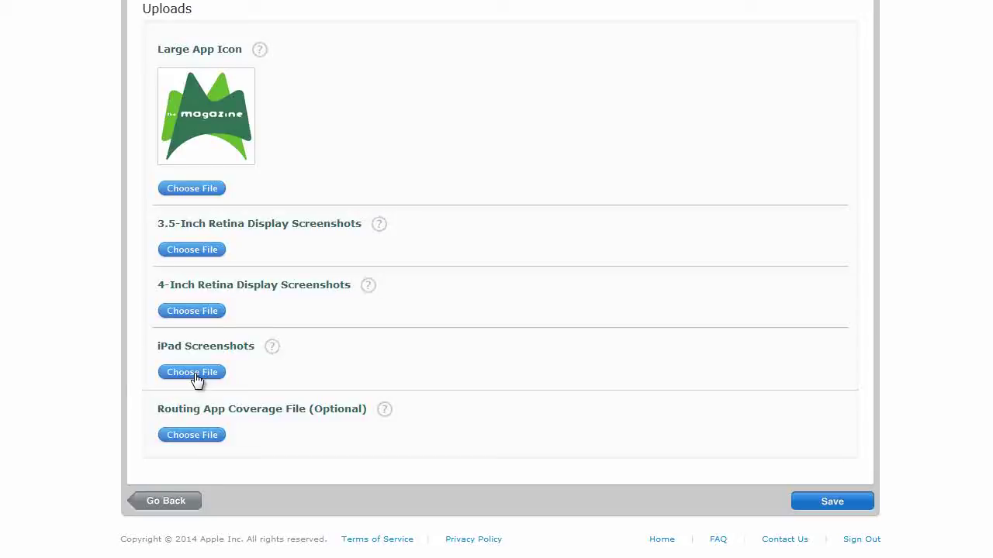
click(195, 375)
key(BackSpace)
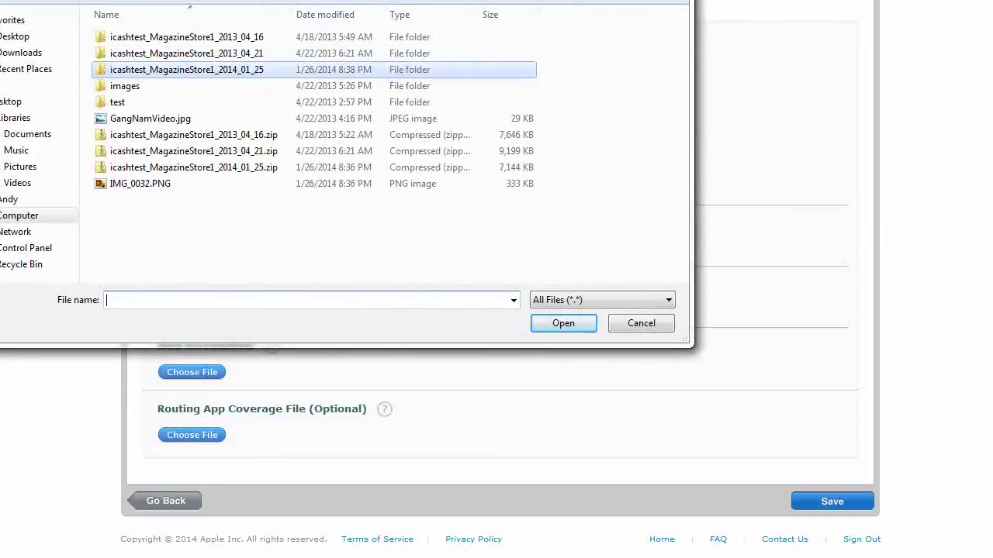
click(160, 183)
click(564, 334)
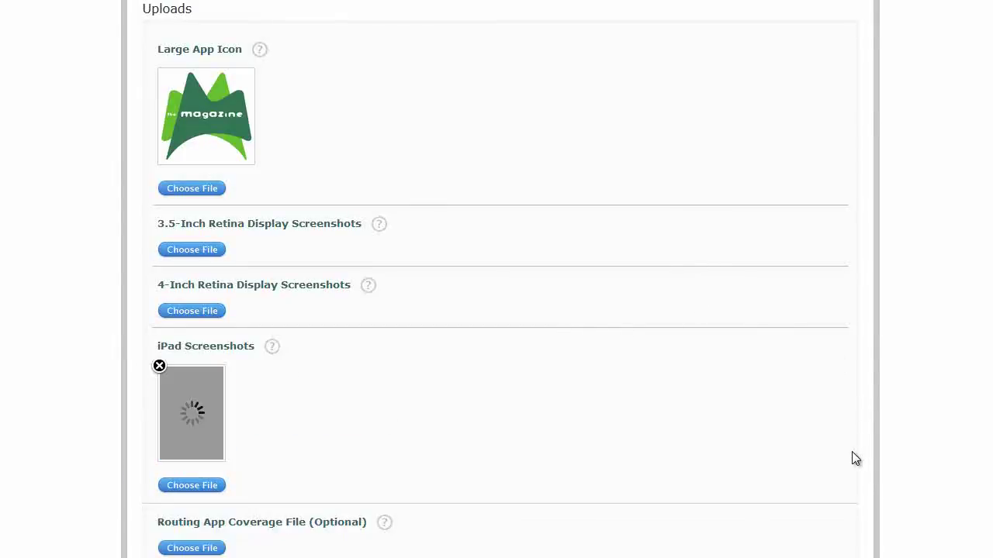
scroll(500, 279, down, 3)
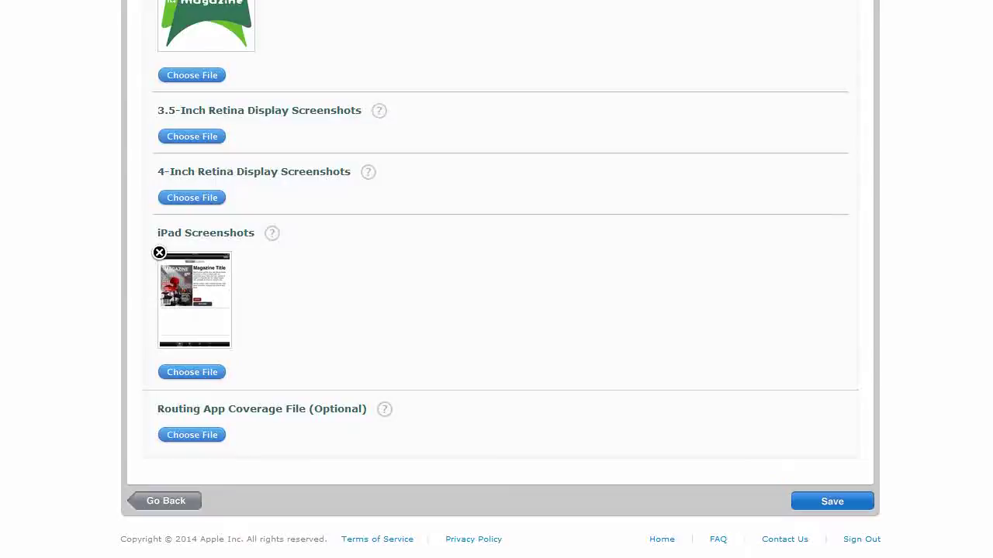
click(849, 508)
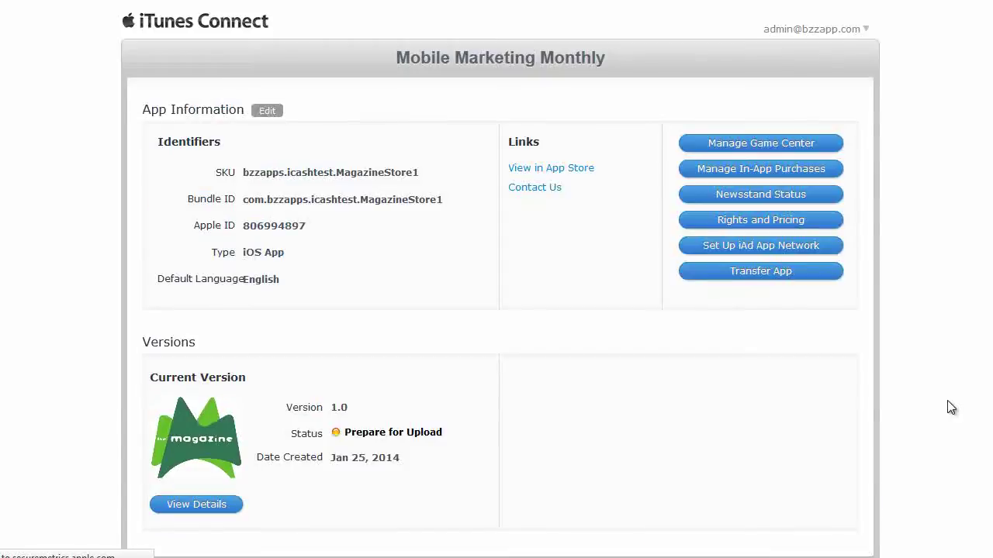
Enable Newsstand for the app with the Professional & Trade subcategory
click(764, 197)
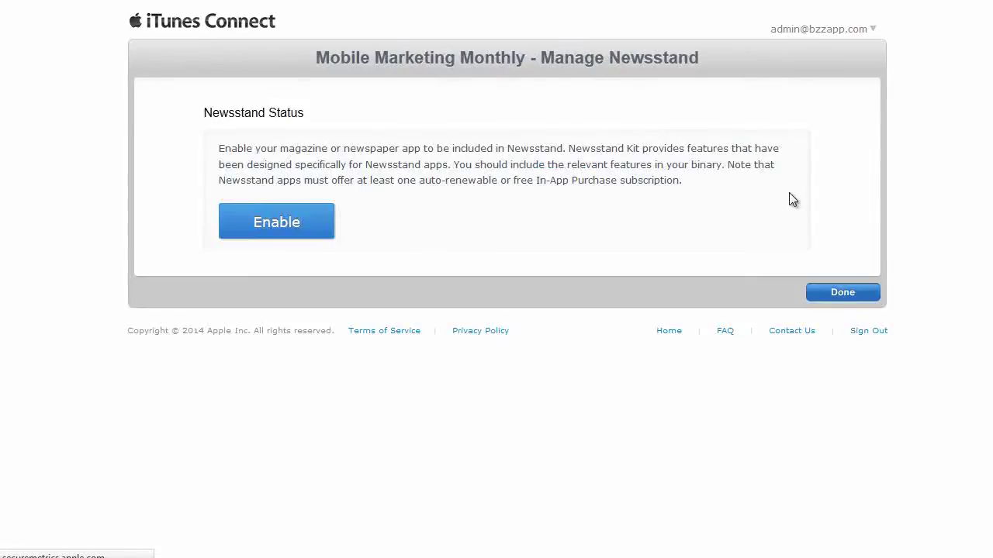
click(304, 229)
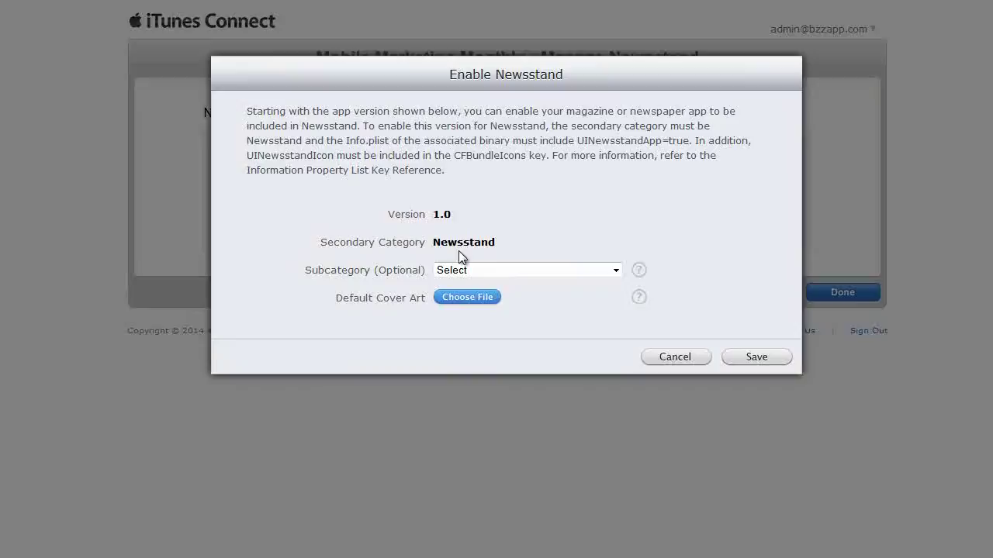
click(616, 271)
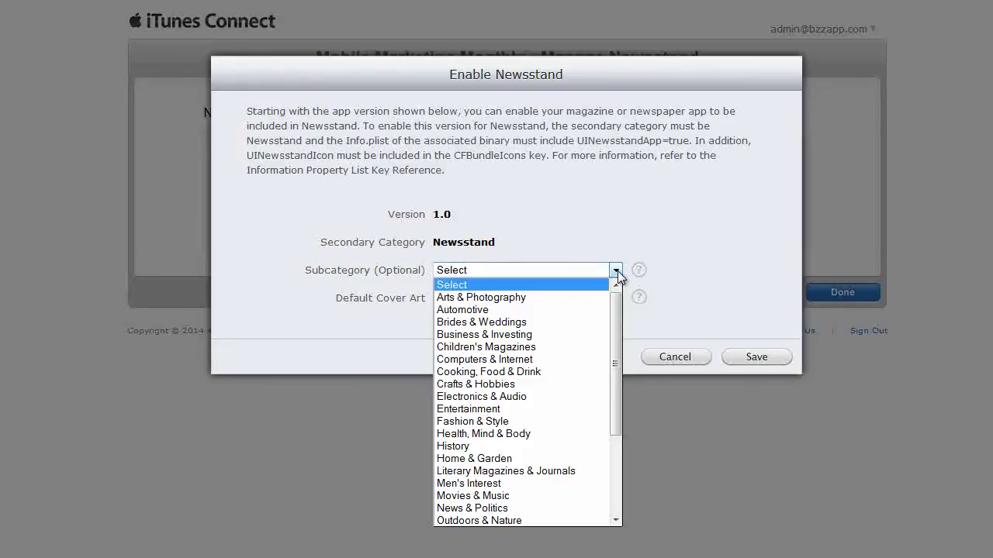
scroll(543, 497, down, 3)
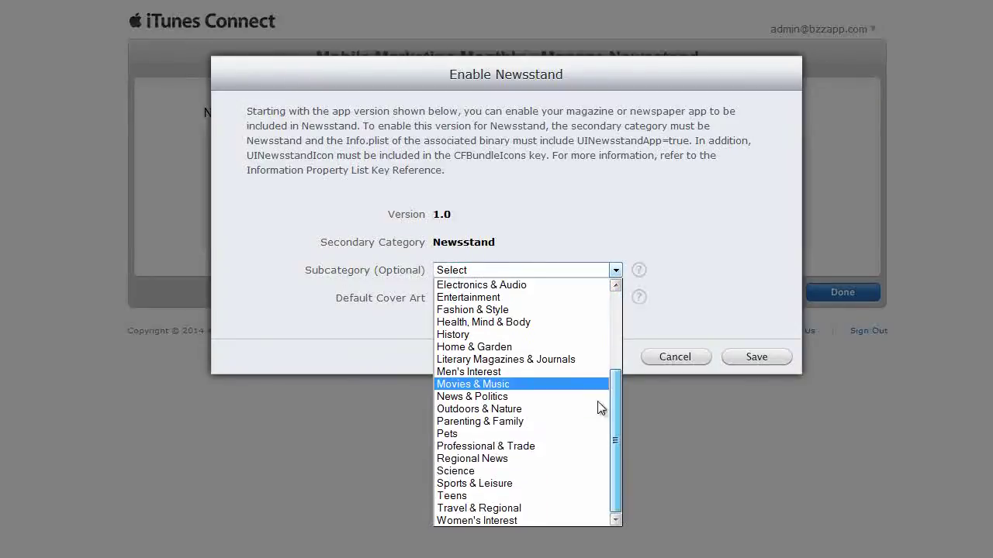
click(515, 446)
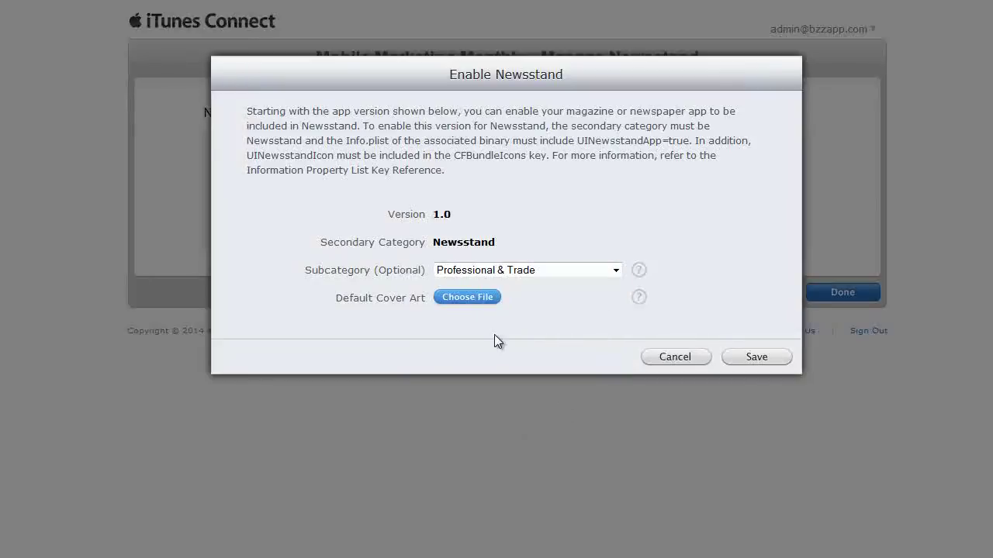
Upload Default@2x~ipad.png from the zipped project as default cover art and save
click(444, 299)
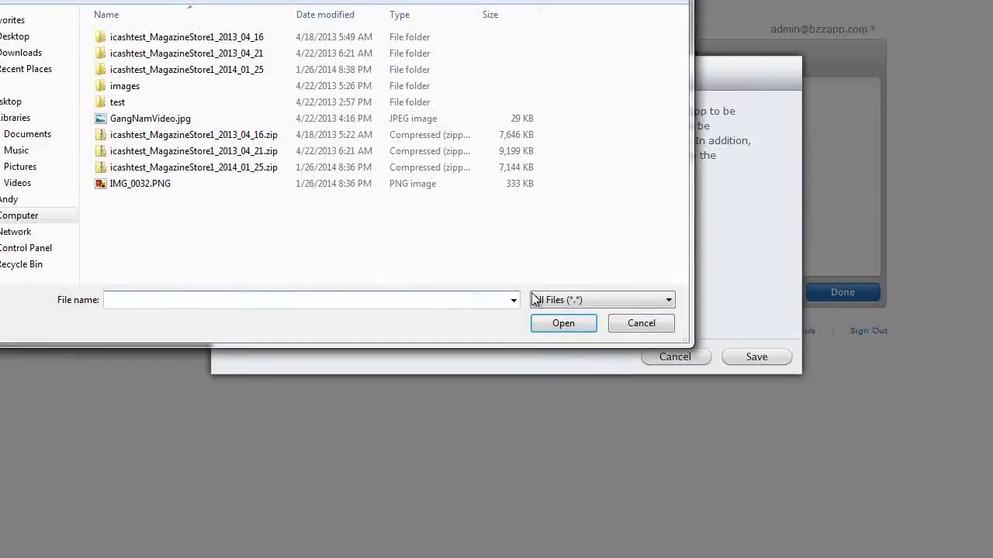
double_click(169, 163)
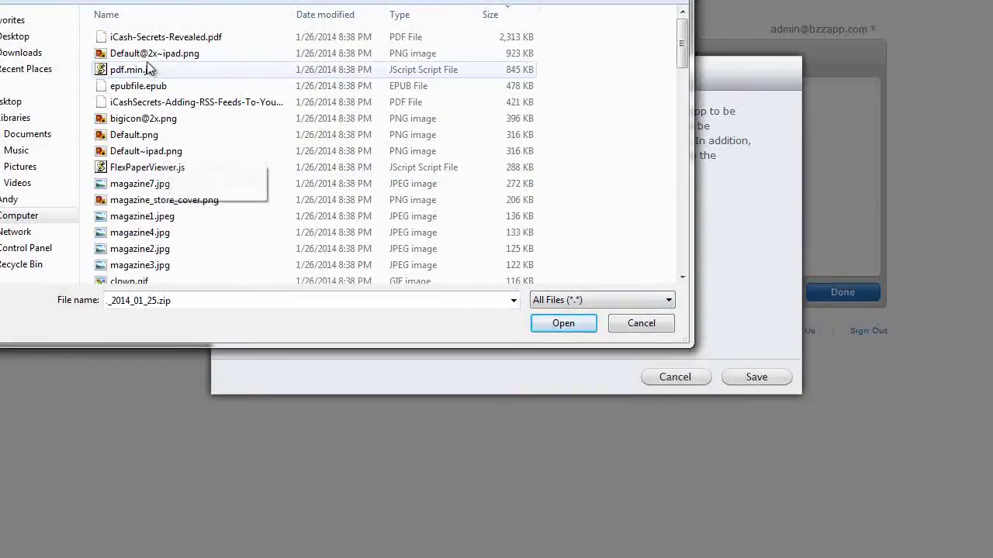
click(153, 54)
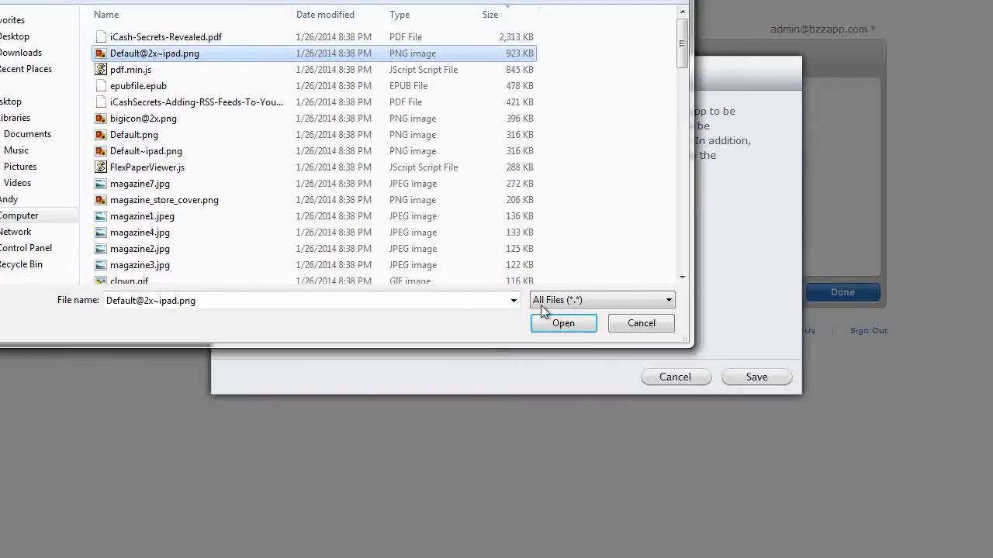
click(563, 324)
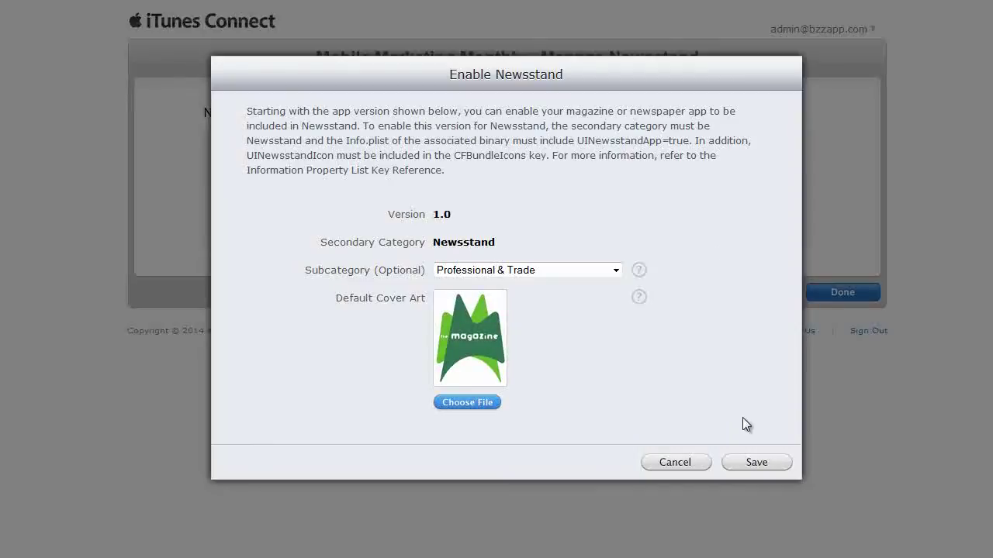
click(752, 463)
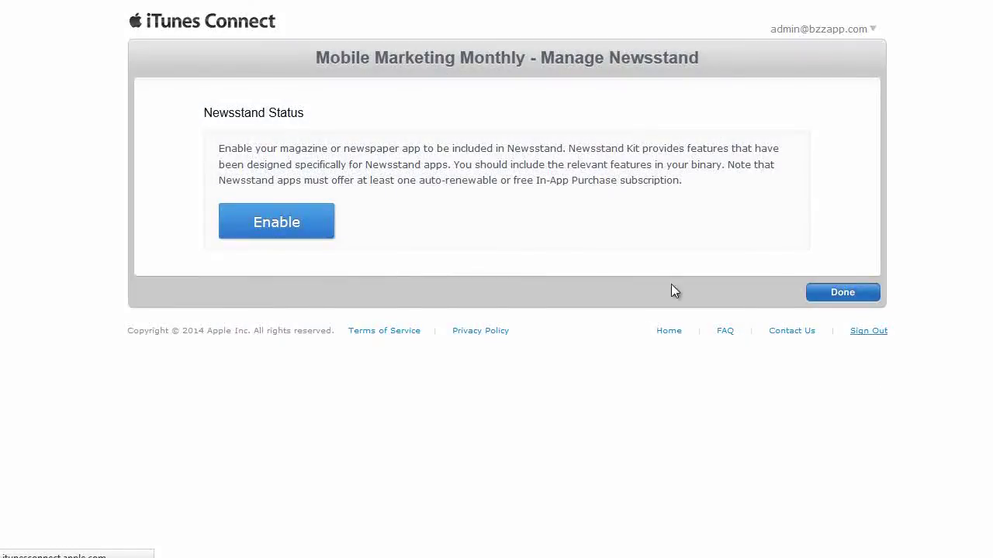
Start a new free subscription in-app purchase for the app
click(853, 293)
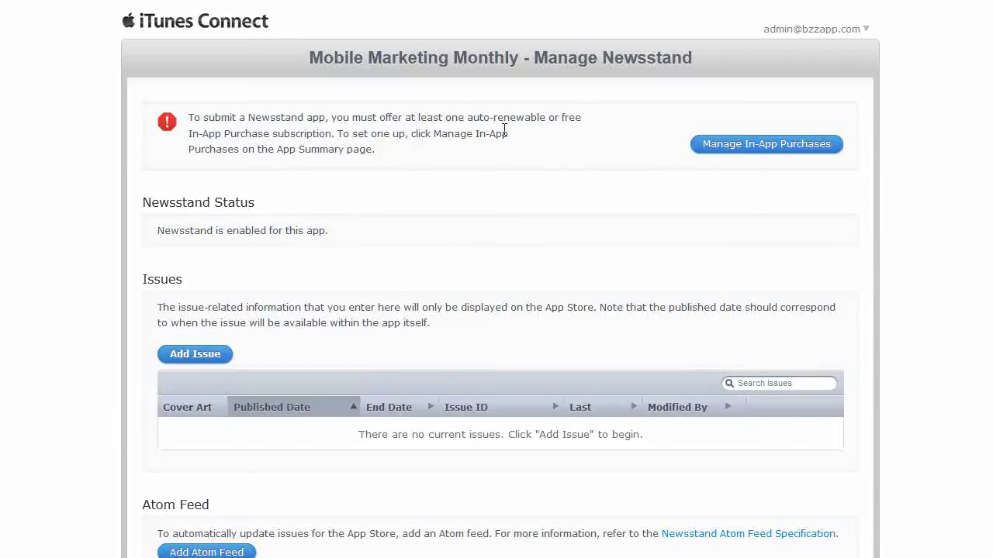
click(766, 147)
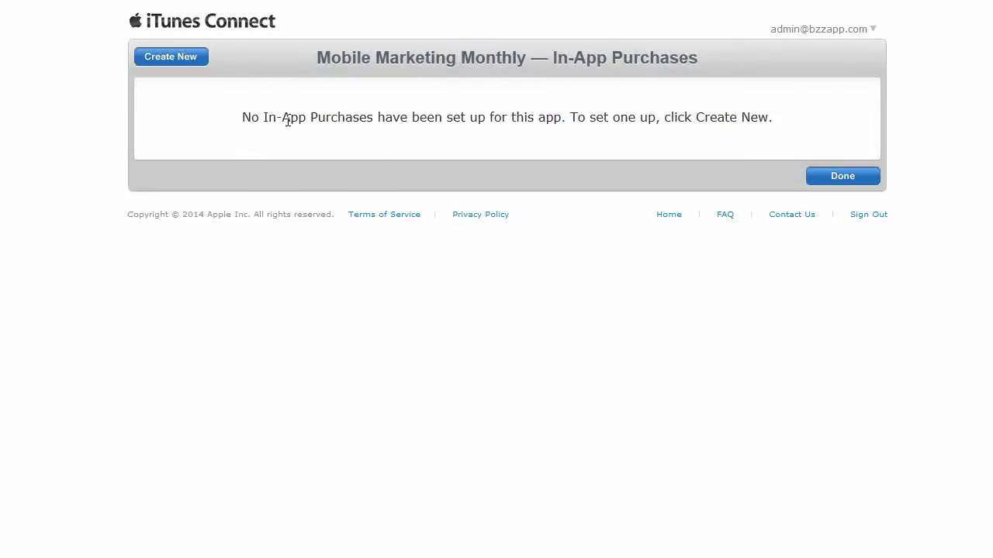
click(157, 62)
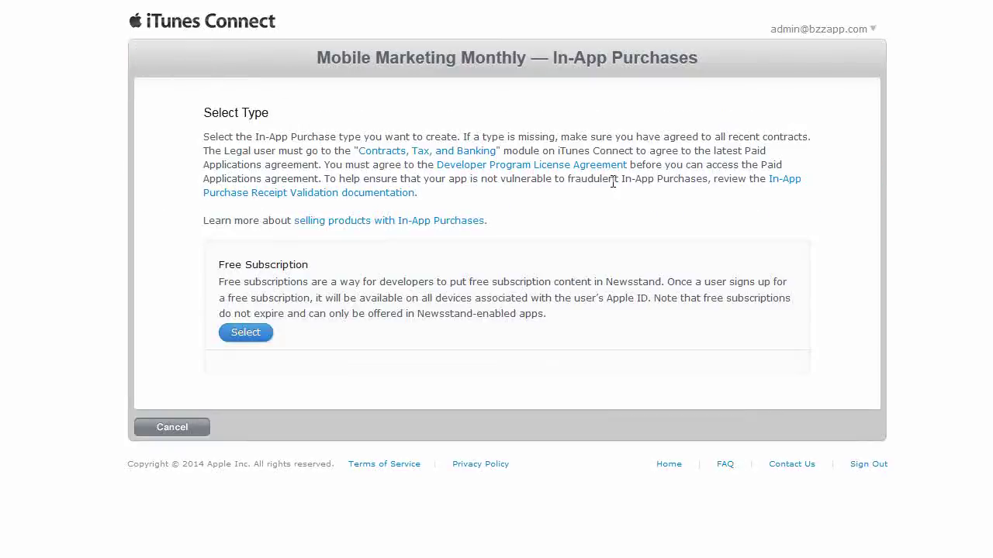
click(246, 333)
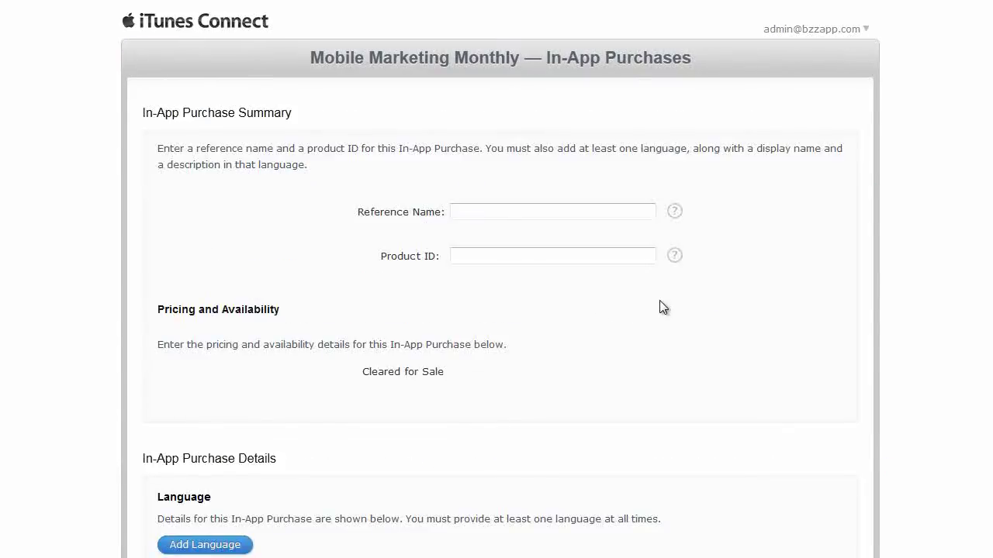
Enter reference name 'Mobile Marketing Monthly issue 1' and product ID MMM001, selecting the ID
click(460, 211)
text(Mobile Marketing Monthly)
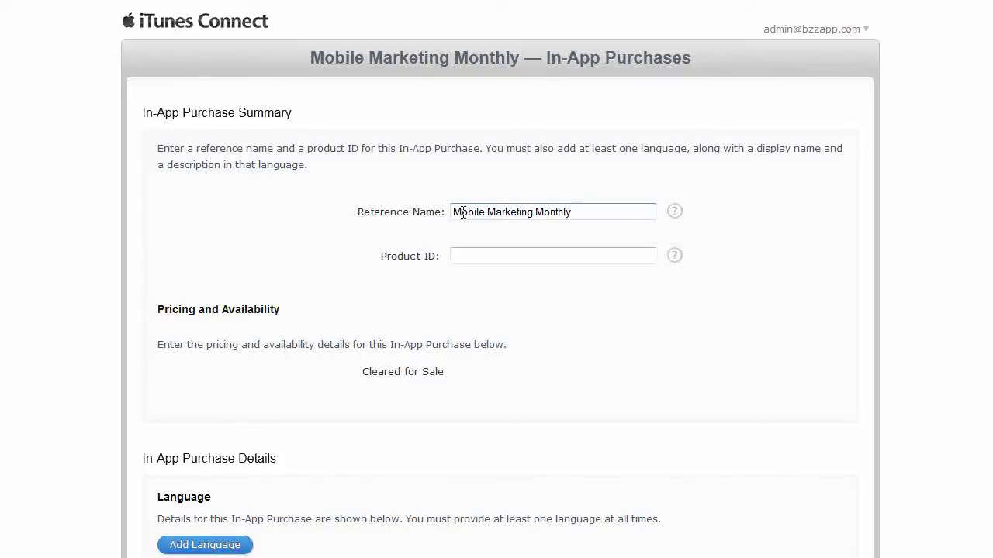
text( issue 1)
click(518, 254)
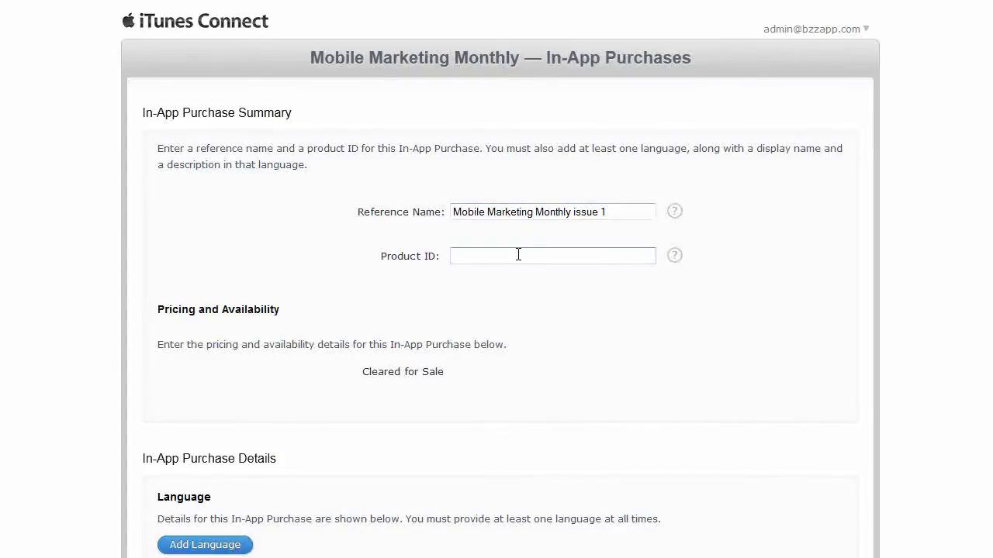
text(MMM001)
drag(524, 257, 444, 256)
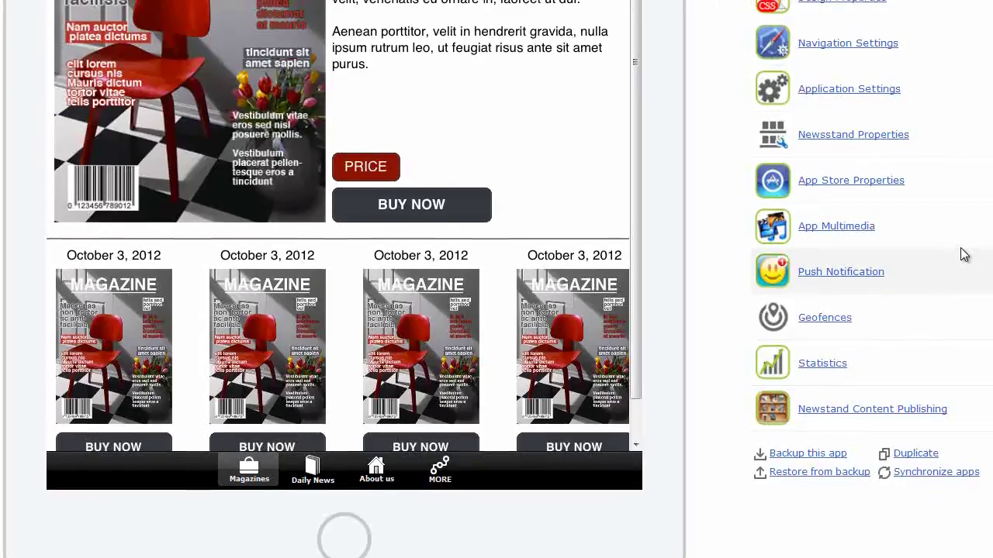
Open the tab1.html store page in BzZ Apps and enter MMM001 as the Product Identifier
scroll(858, 292, up, 5)
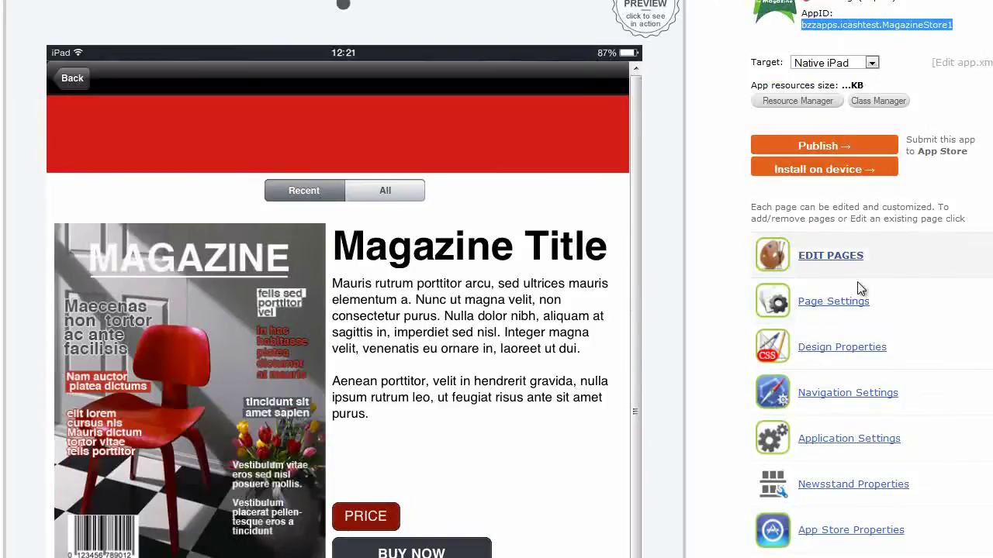
click(833, 260)
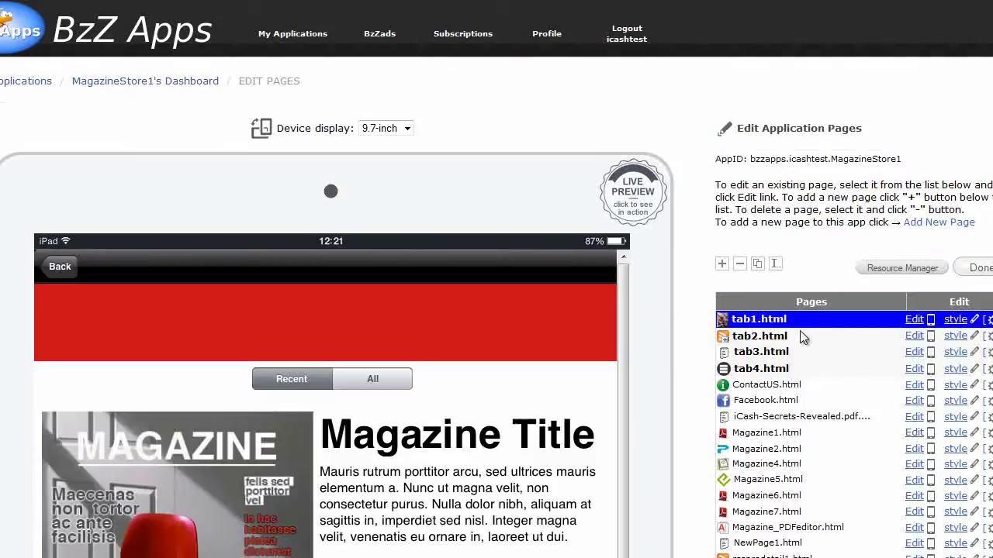
click(914, 319)
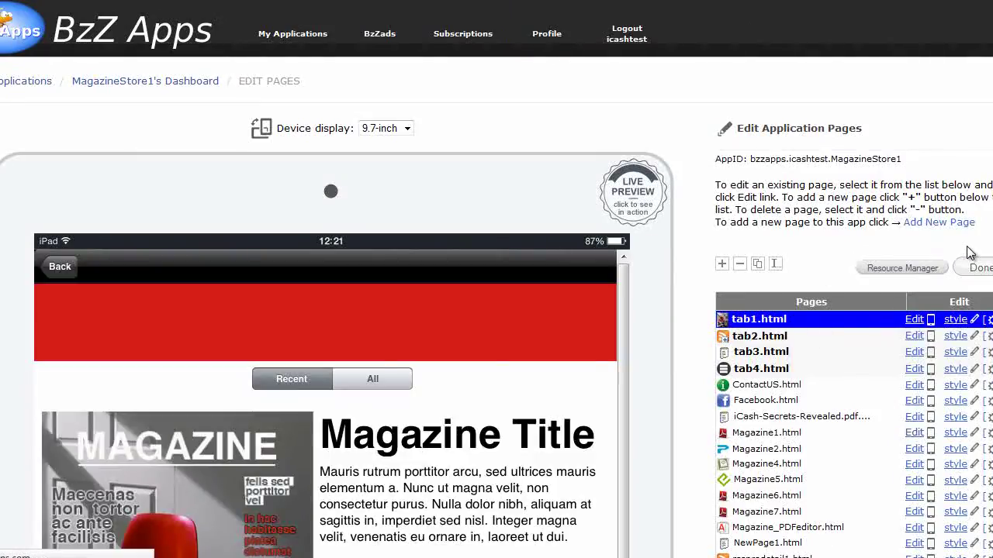
scroll(946, 240, down, 6)
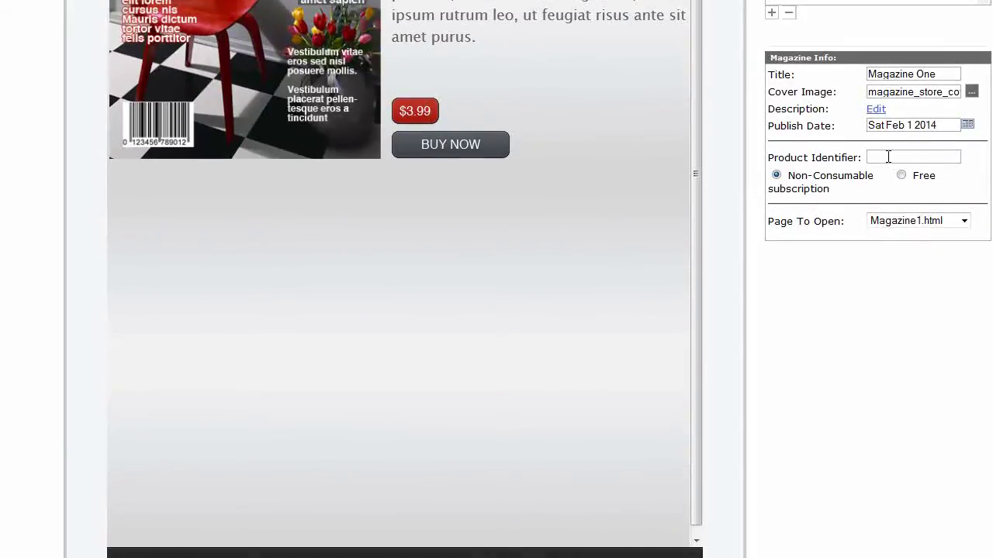
text(MMM001)
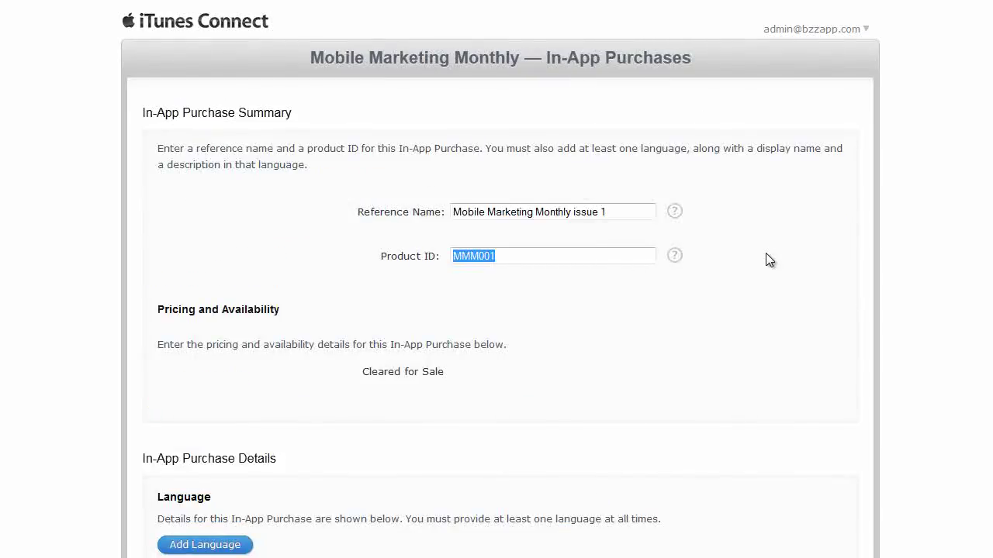
Upload IMG_0032.PNG as the in-app purchase's review screenshot
scroll(182, 299, down, 5)
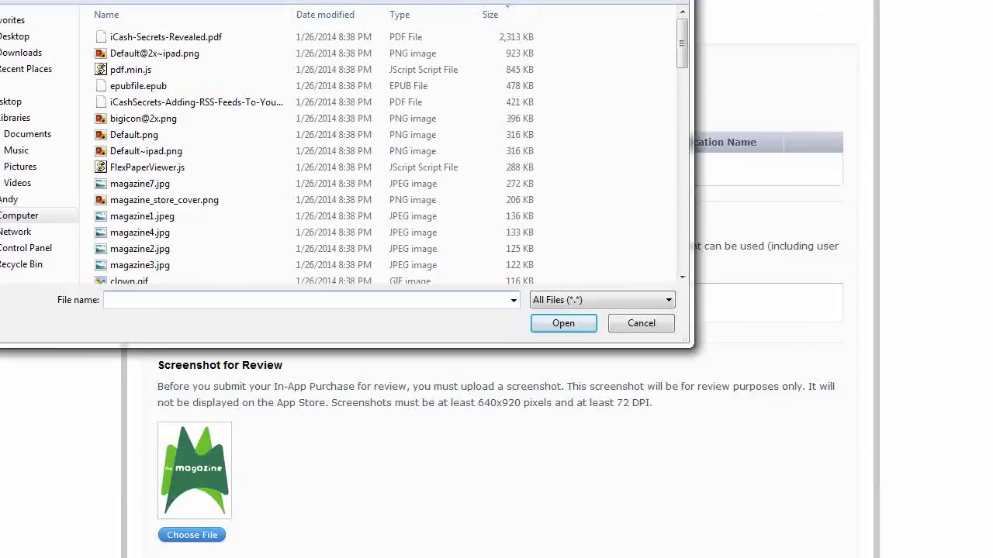
key(alt+Up)
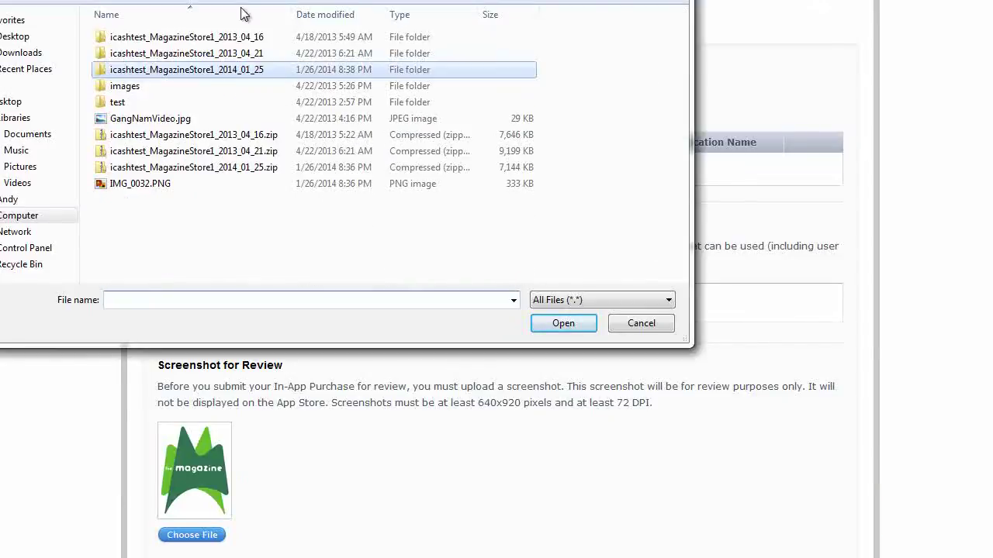
click(155, 184)
click(564, 324)
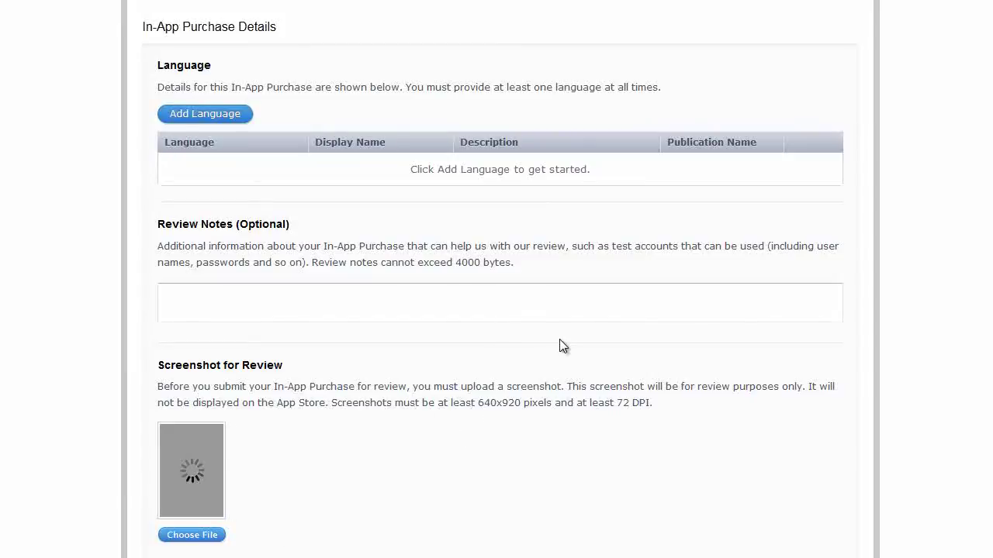
scroll(546, 338, down, 1)
scroll(546, 338, down, 1)
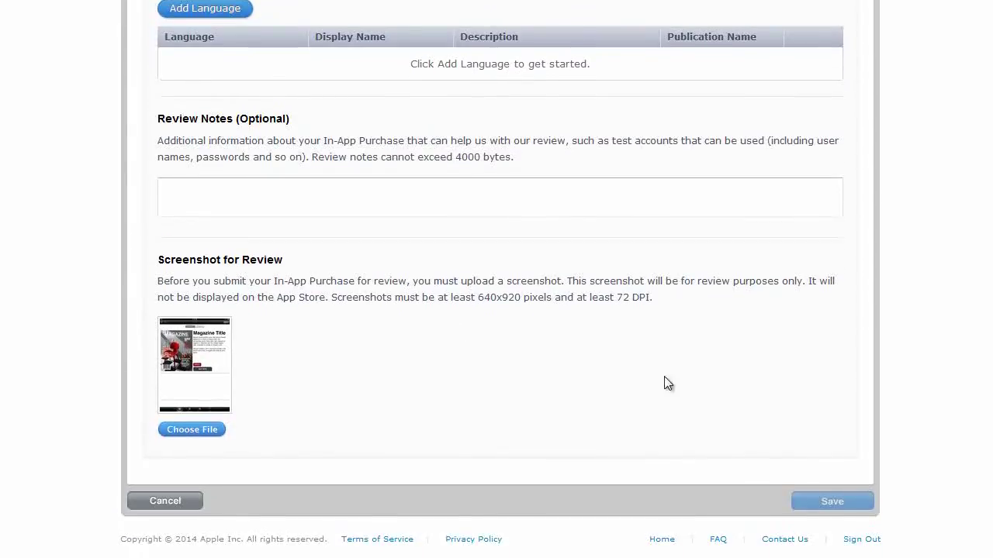
scroll(676, 377, up, 5)
scroll(671, 370, up, 3)
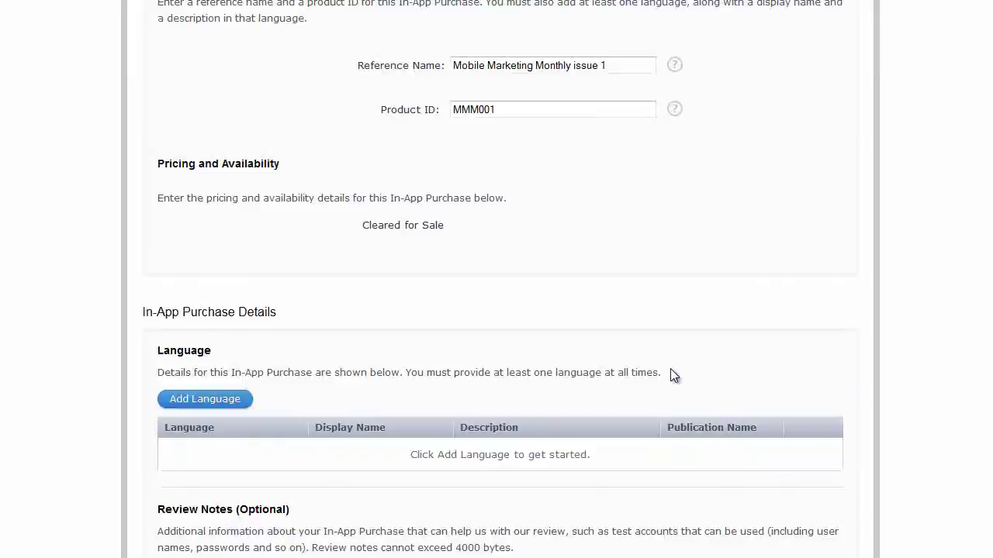
scroll(671, 369, down, 6)
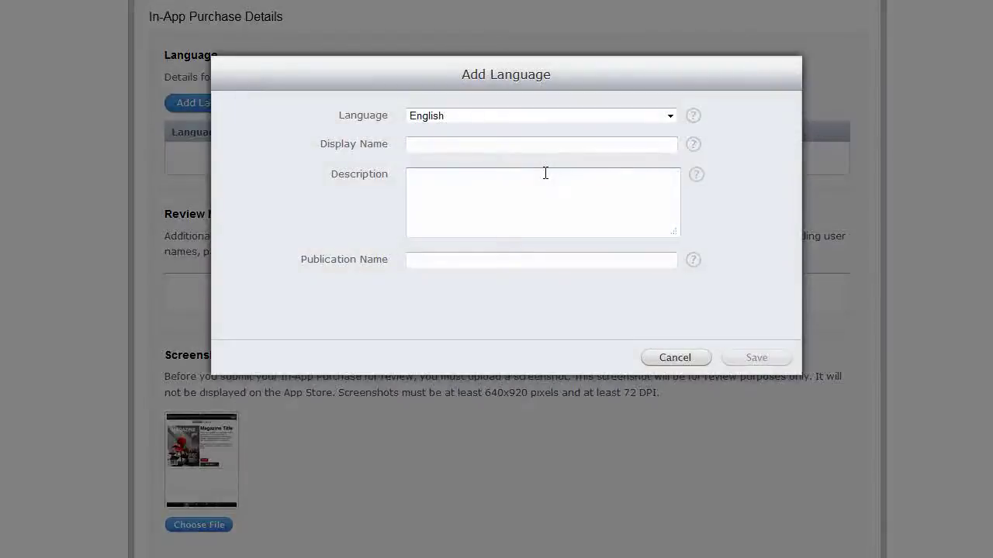
Fill in English display name 'Mobile Marketing Monthly Issue 1', description and publication name 'Mobile Marketing Monthly'
click(488, 147)
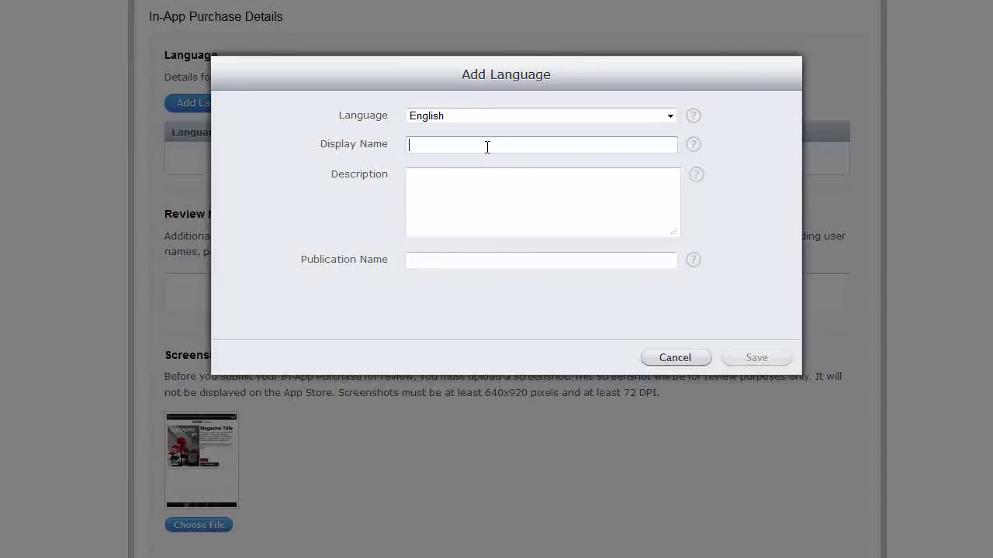
text(Mobile Marketing Monthly Is)
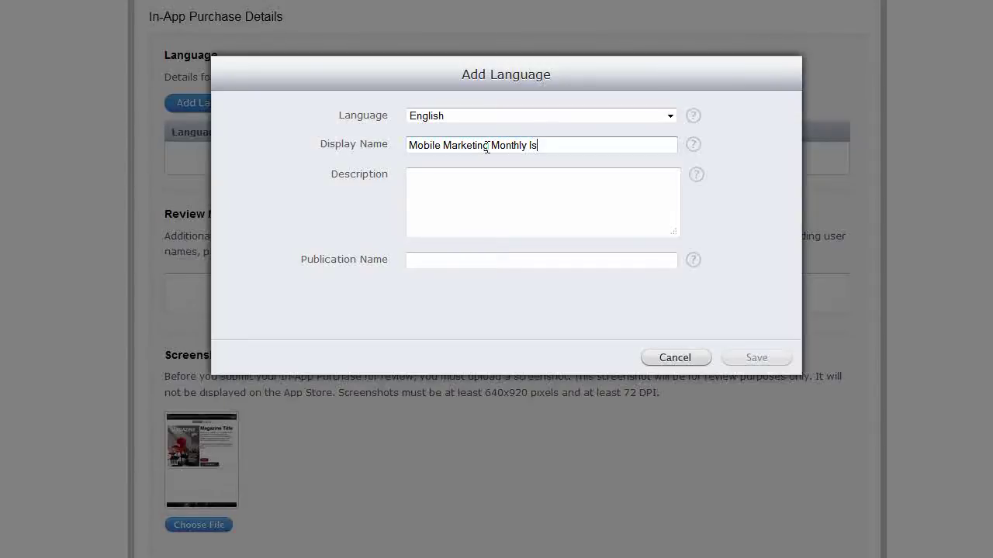
text(sue 1)
click(537, 185)
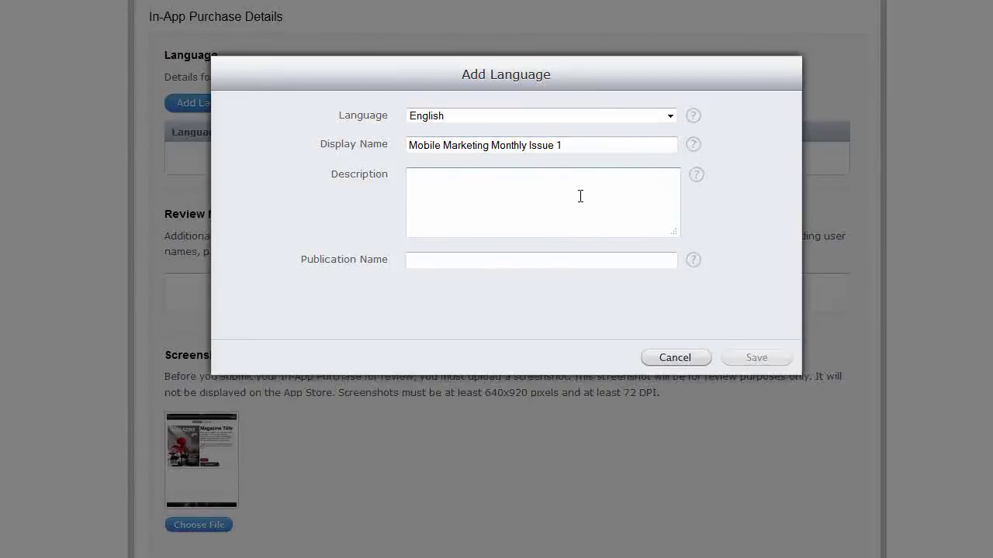
key(ctrl+v)
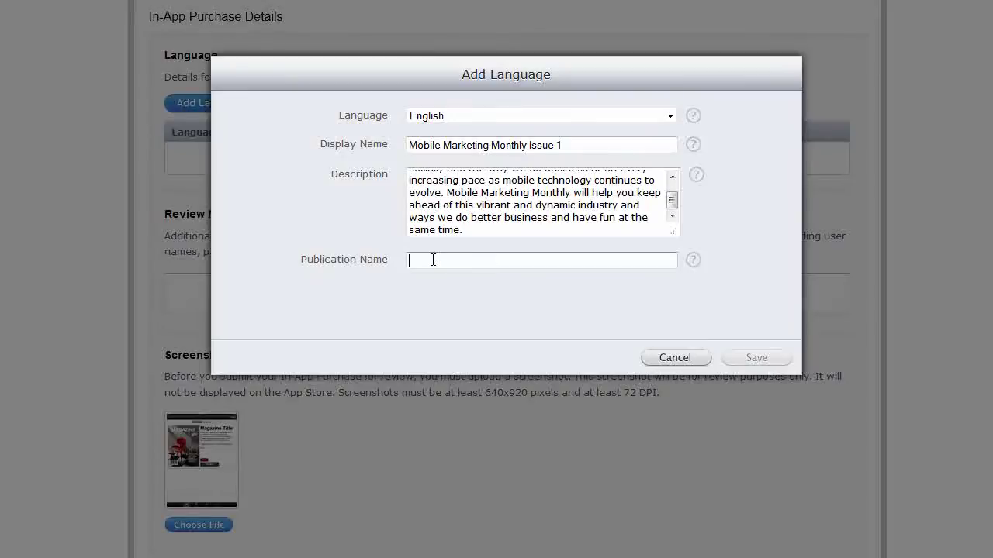
text(Mobile )
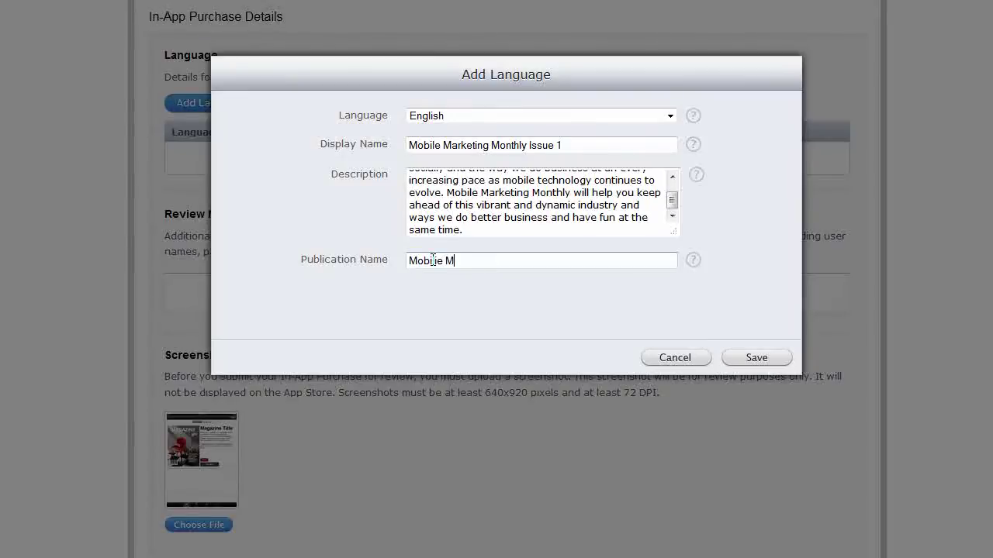
text(Marketing Monthly)
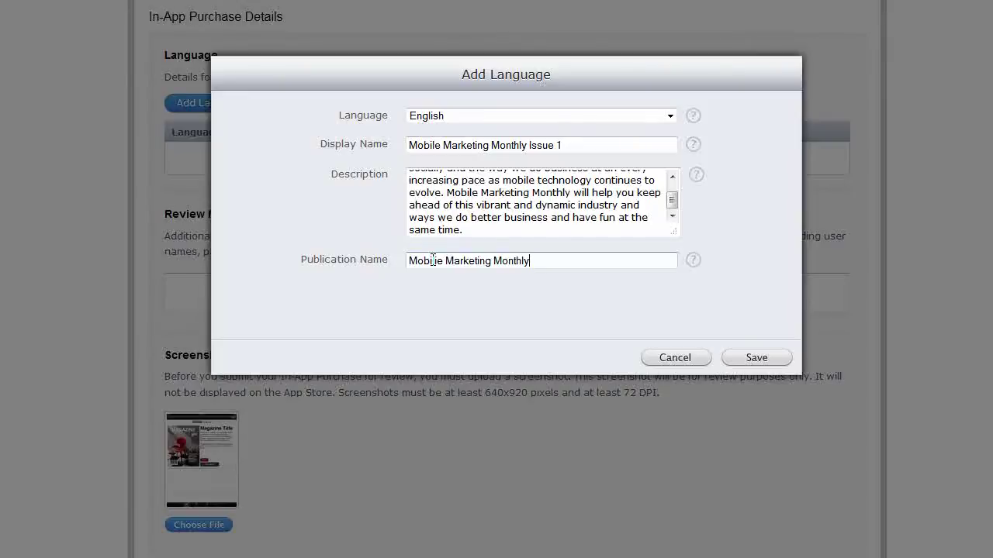
click(757, 359)
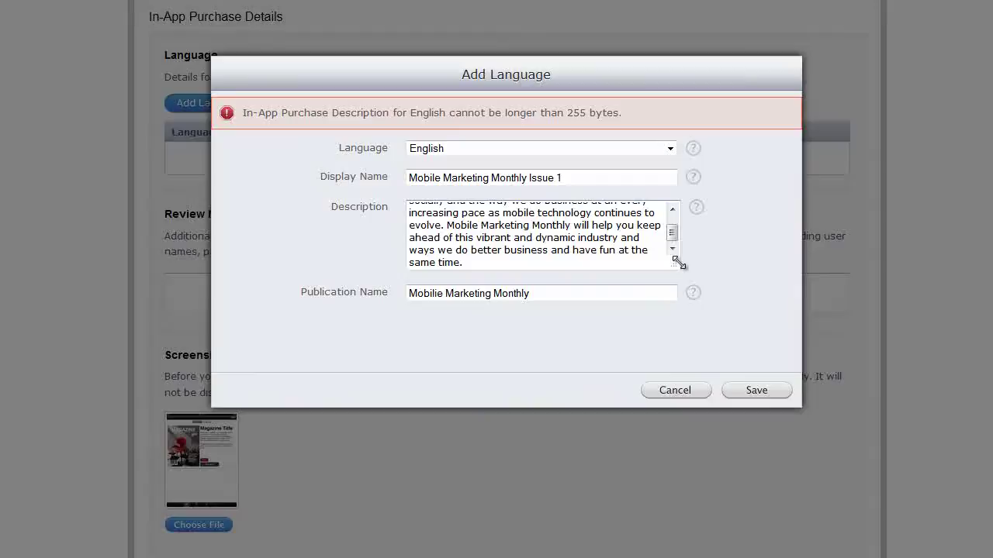
Trim the description below 255 bytes, then save the language entry and the in-app purchase
drag(676, 264, 711, 378)
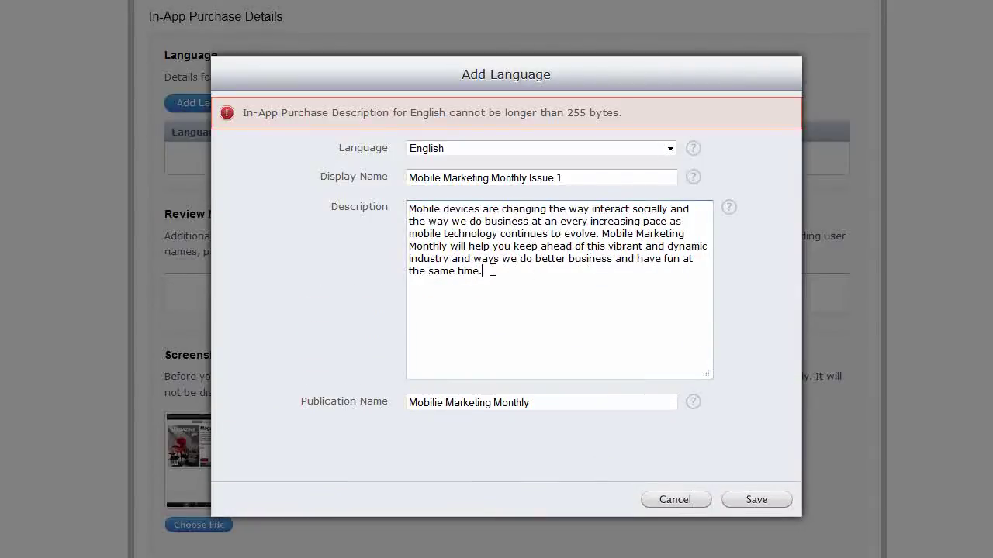
drag(491, 270, 601, 235)
key(BackSpace)
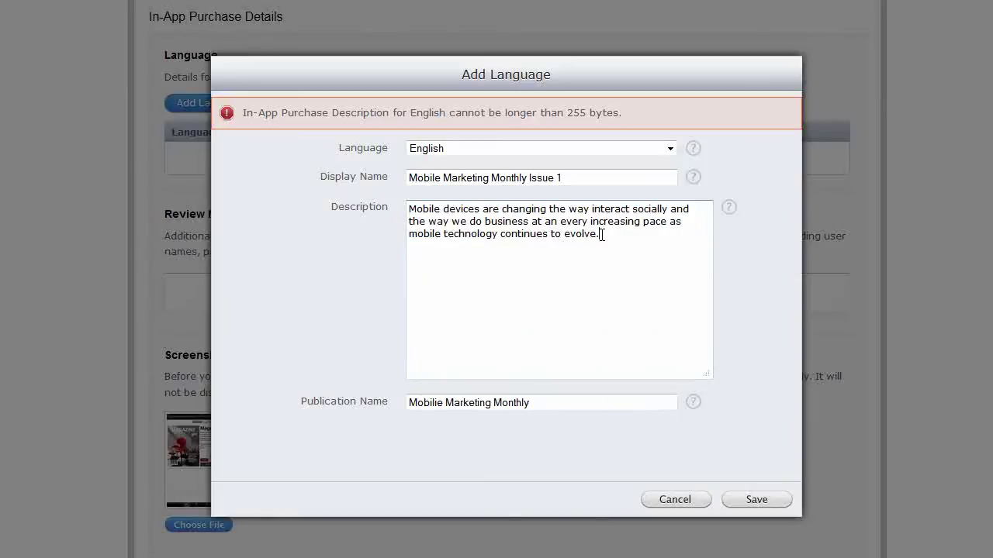
click(776, 501)
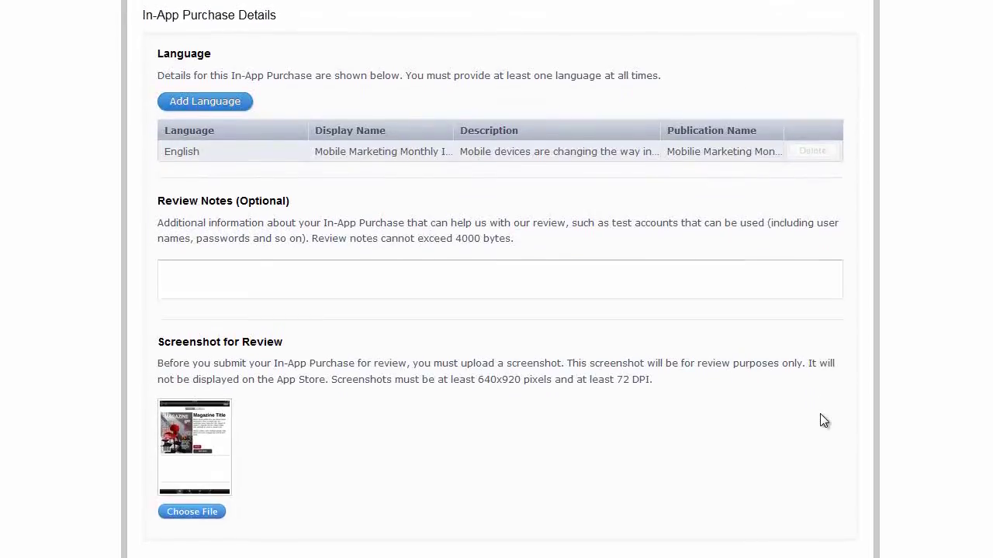
scroll(820, 418, down, 2)
click(827, 501)
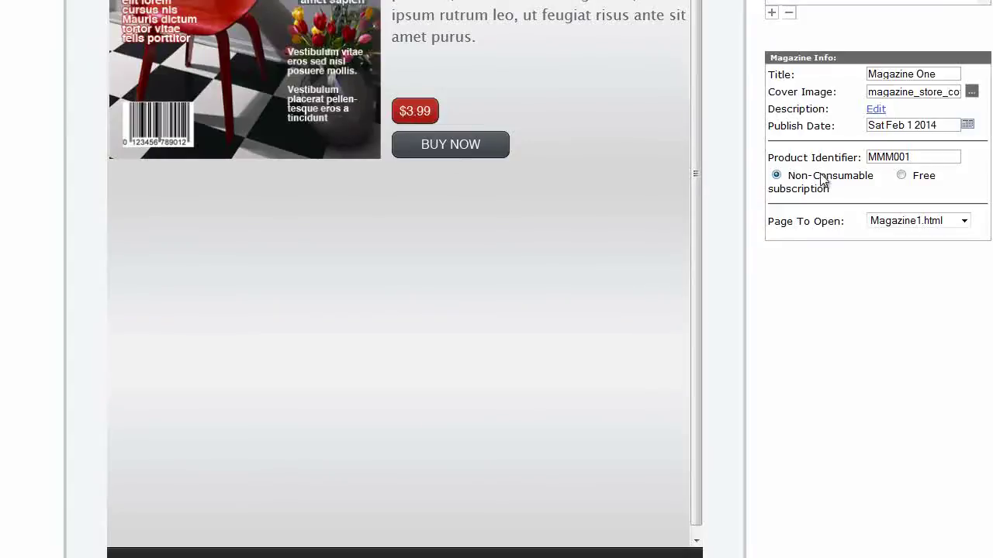
Save the tab1.html Edit Magazine Store Page until 'Successfully saved.' appears
scroll(887, 296, down, 1)
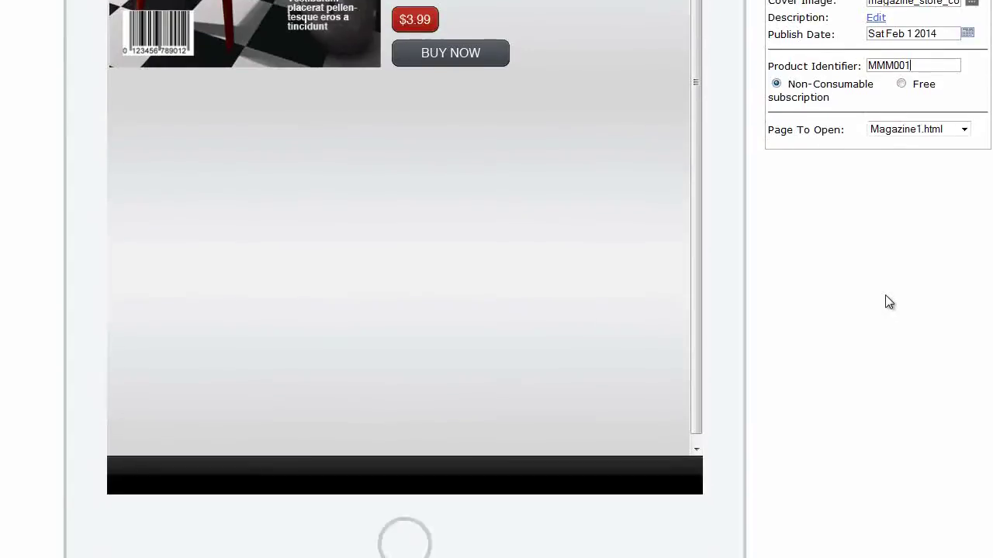
scroll(885, 287, up, 6)
click(823, 214)
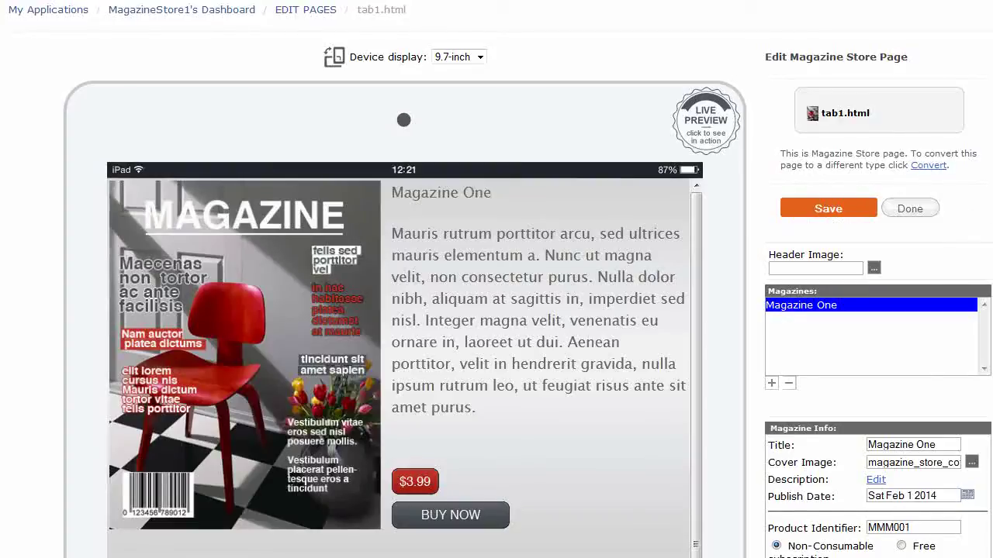
scroll(618, 313, up, 2)
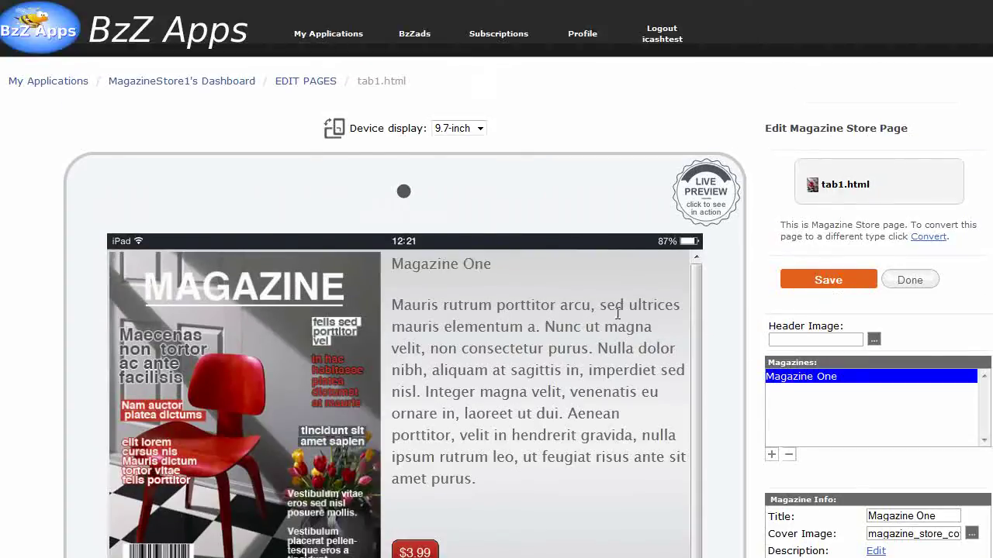
click(221, 89)
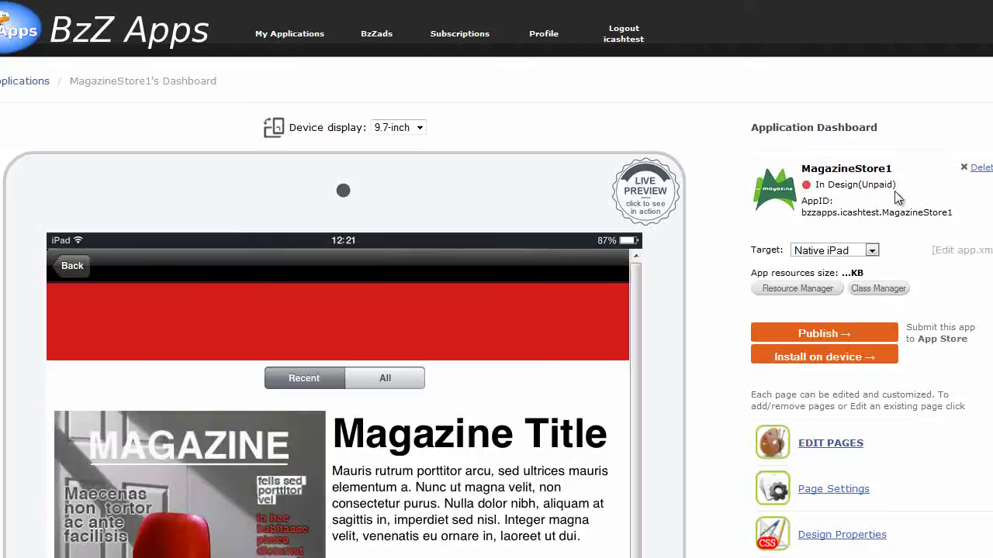
scroll(791, 282, down, 5)
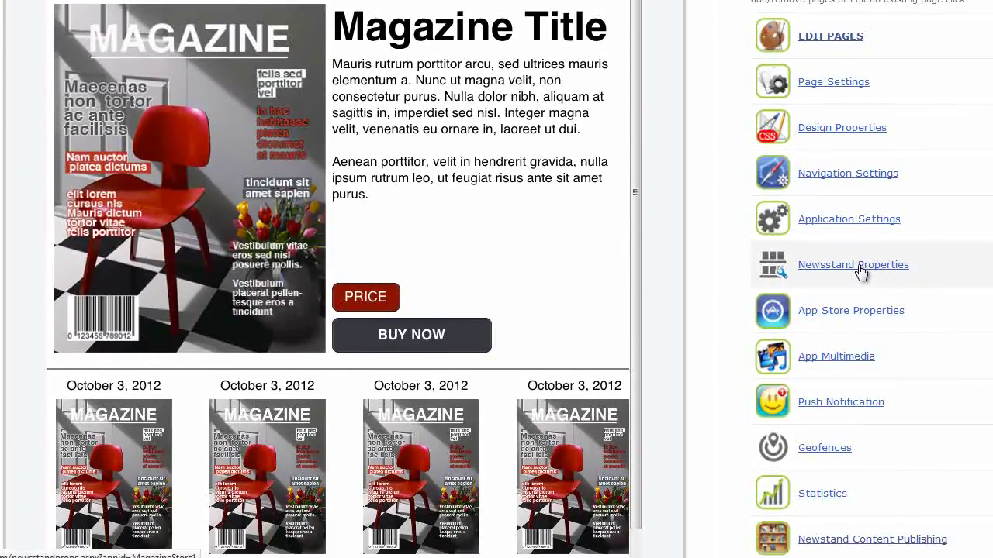
click(853, 265)
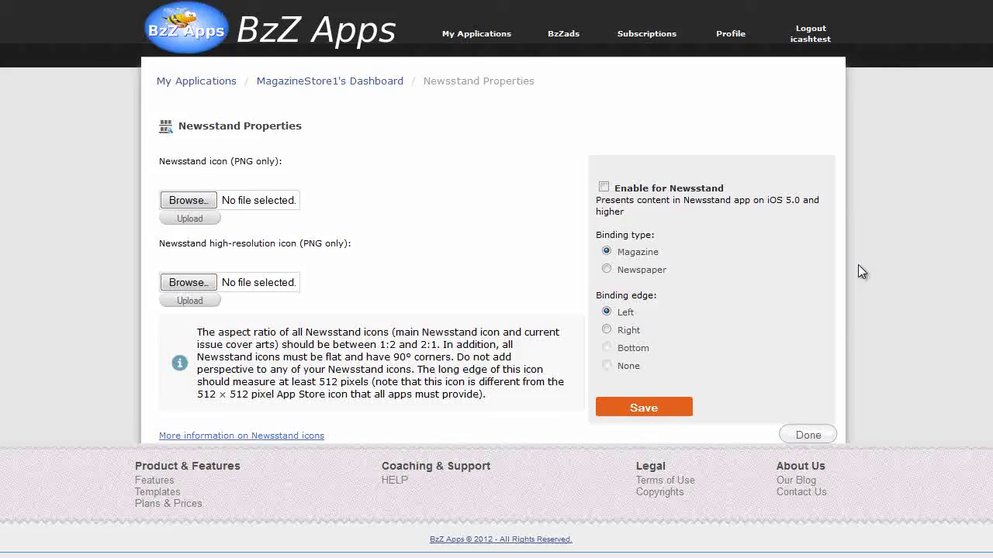
click(208, 199)
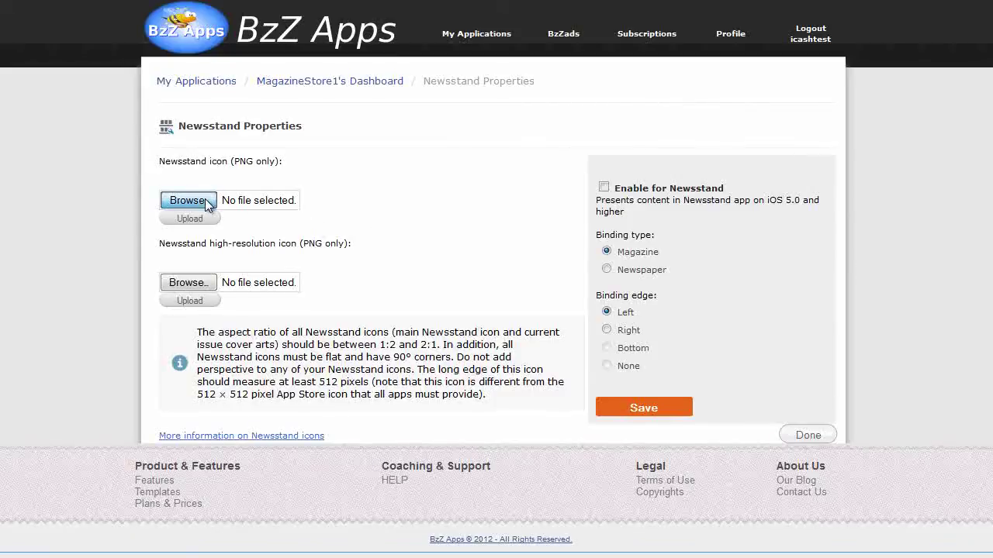
click(168, 118)
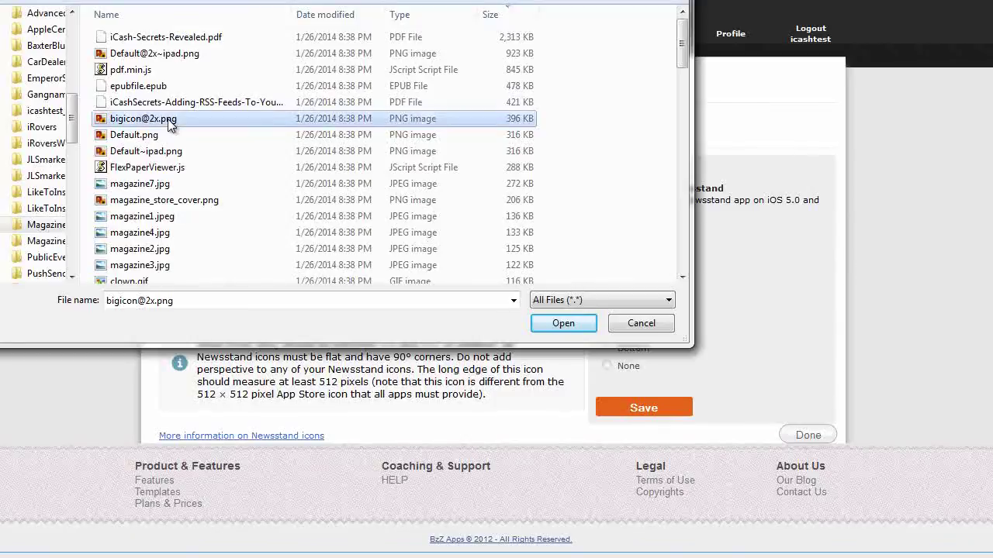
click(576, 323)
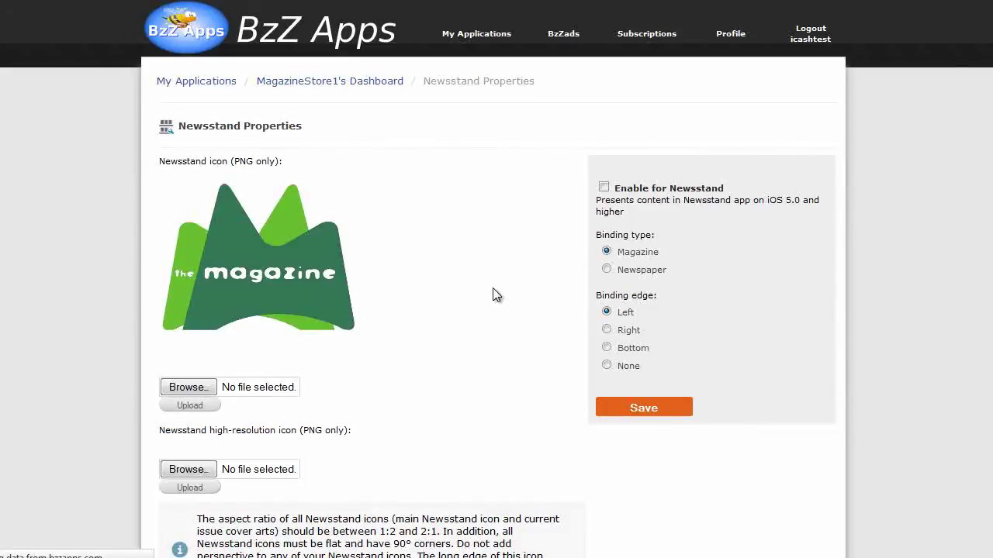
Upload magazine_store_cover.png as the high-resolution magazine cover
scroll(492, 288, down, 3)
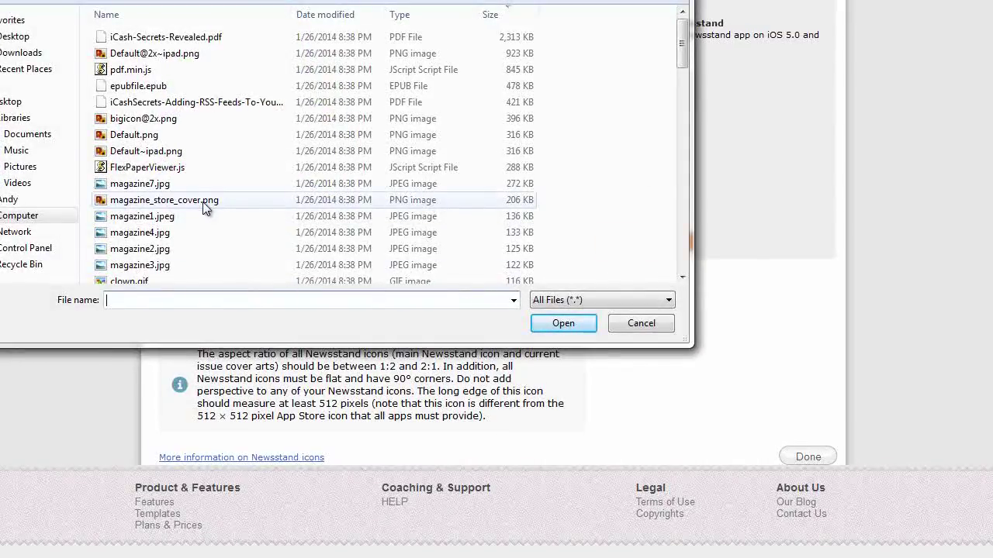
click(203, 202)
click(560, 321)
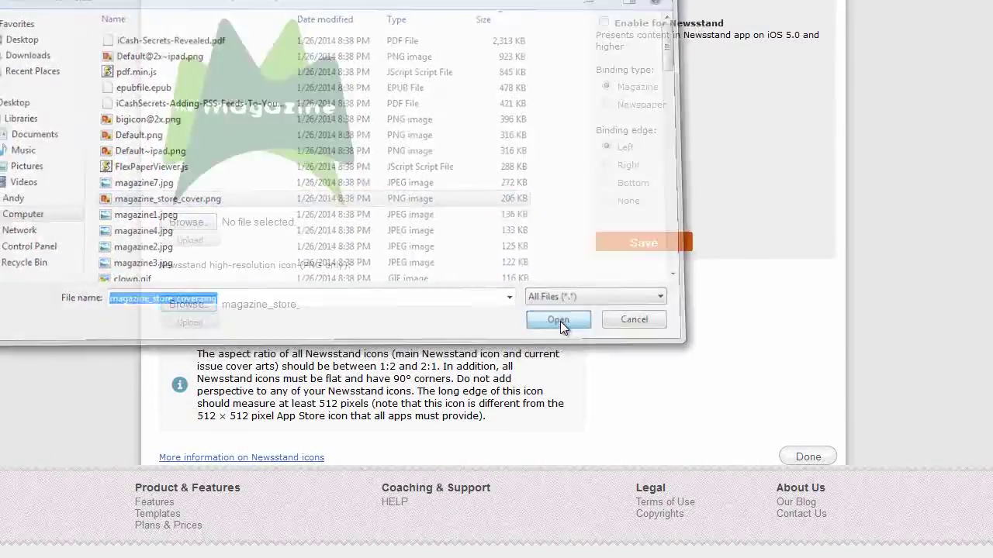
click(203, 322)
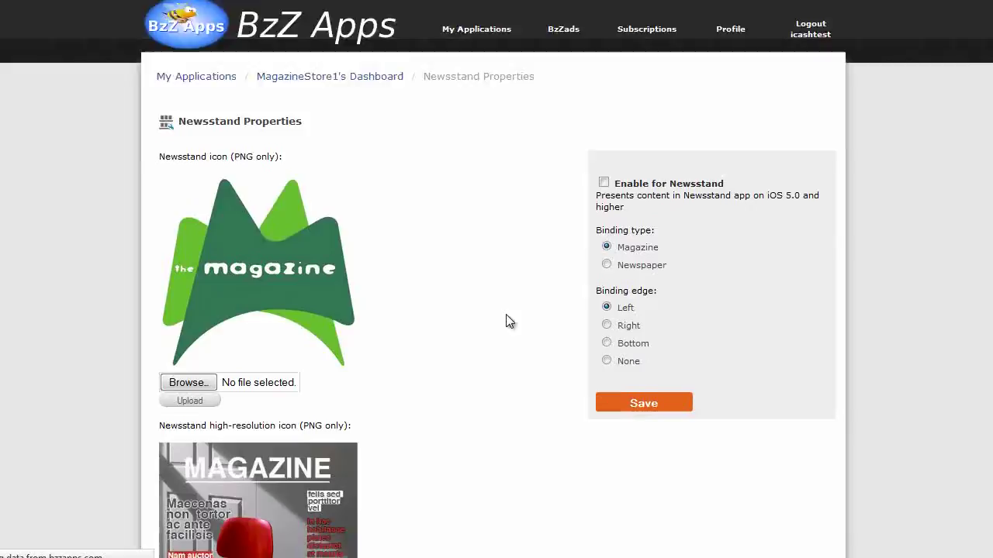
Tick Enable for Newsstand and save the Newsstand properties
scroll(506, 326, down, 5)
scroll(496, 279, up, 5)
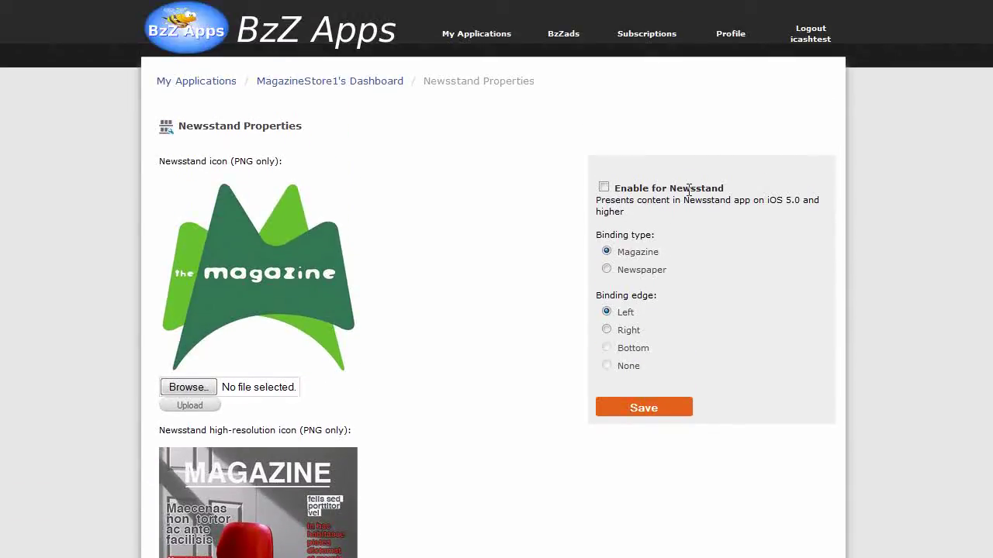
click(604, 188)
click(644, 408)
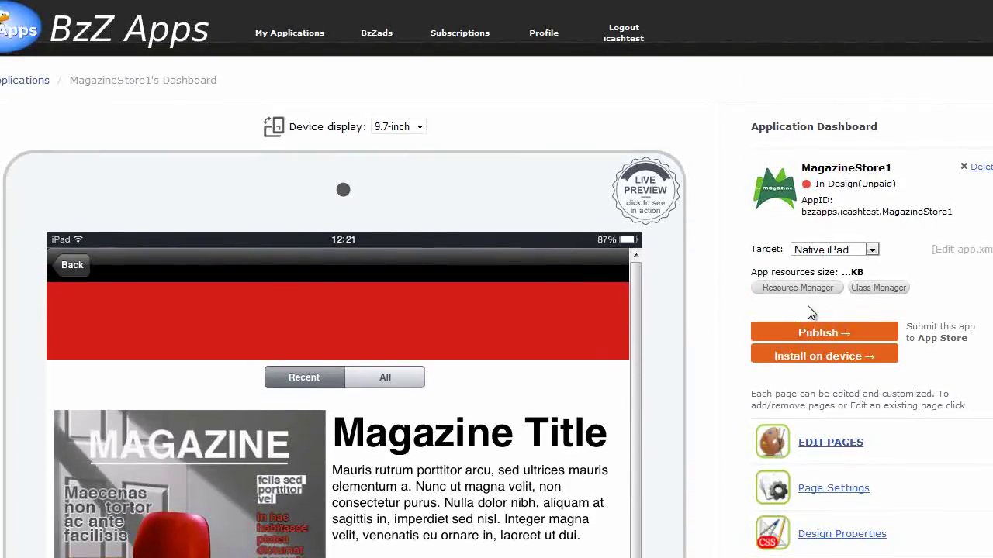
Add MagazineStore1 to the Business plan, making it In-Design (Paid), and mark it Ready to Publish
click(814, 334)
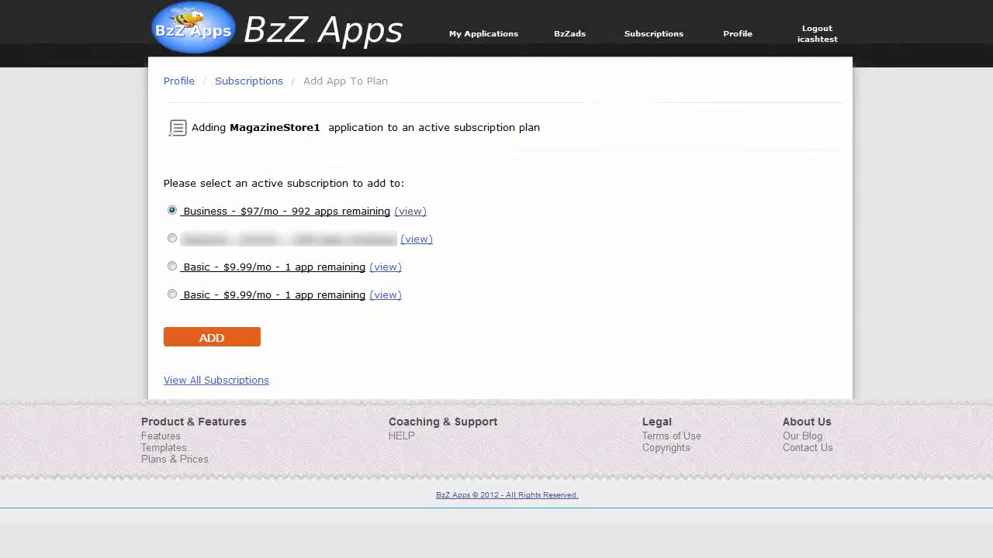
click(228, 342)
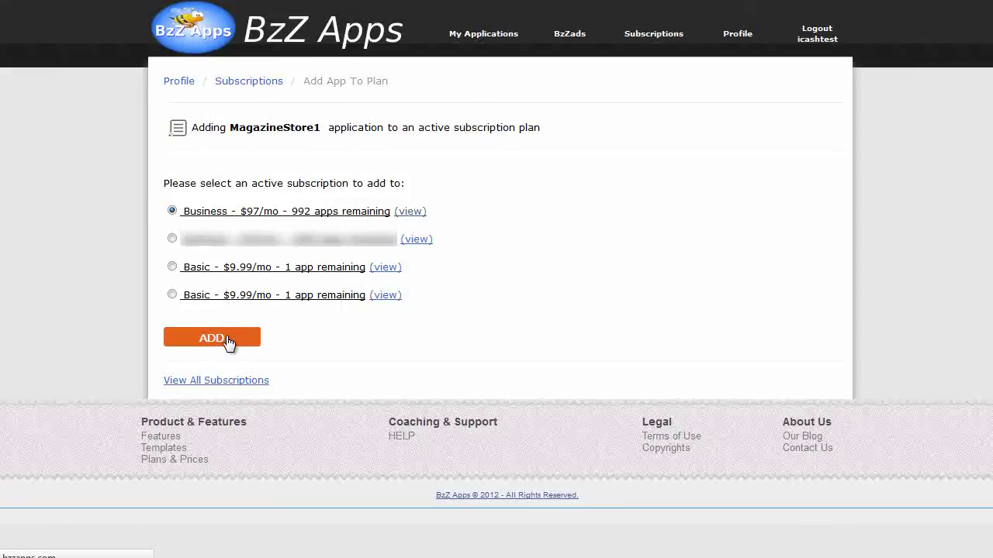
scroll(783, 289, down, 1)
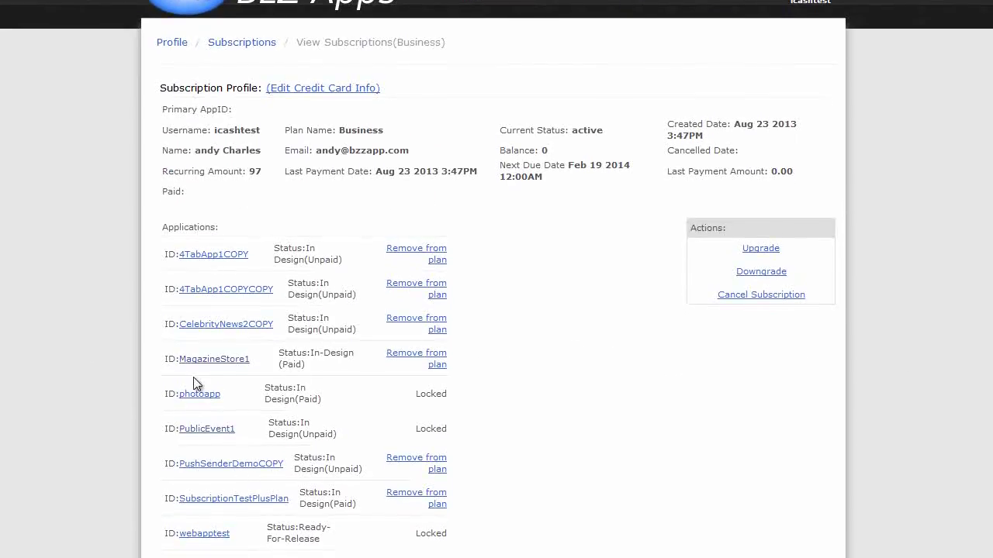
click(208, 367)
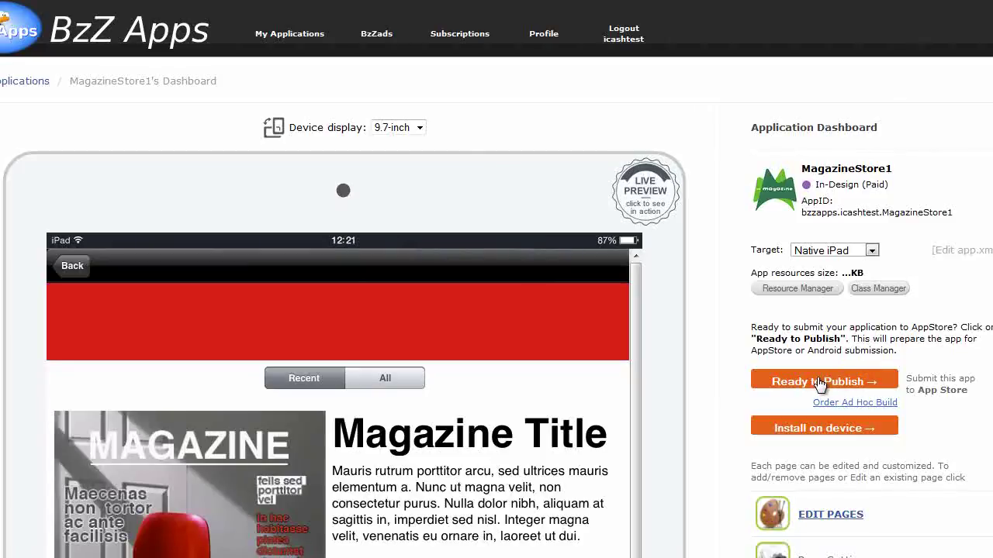
click(820, 383)
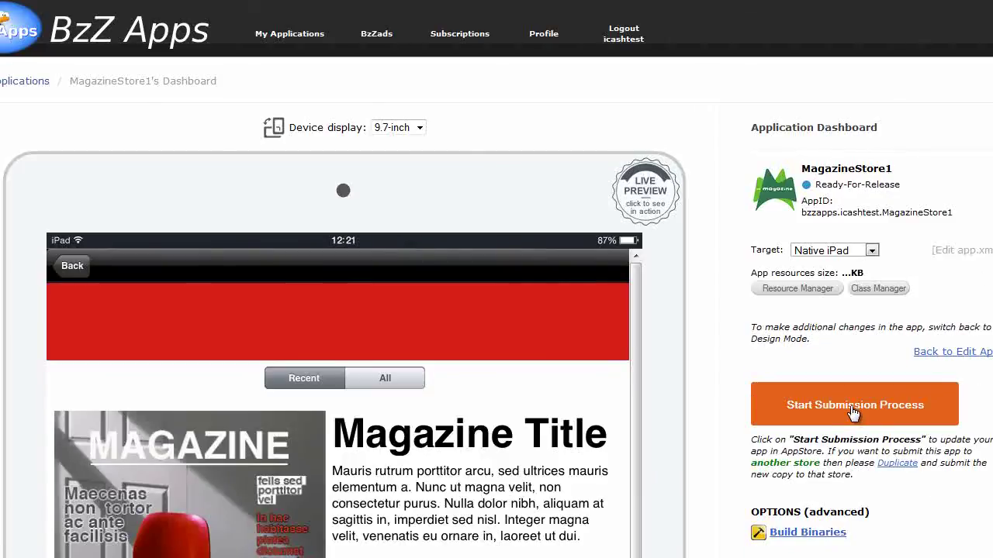
Start the App Store submission using Build & Publish under your own developer account
click(853, 412)
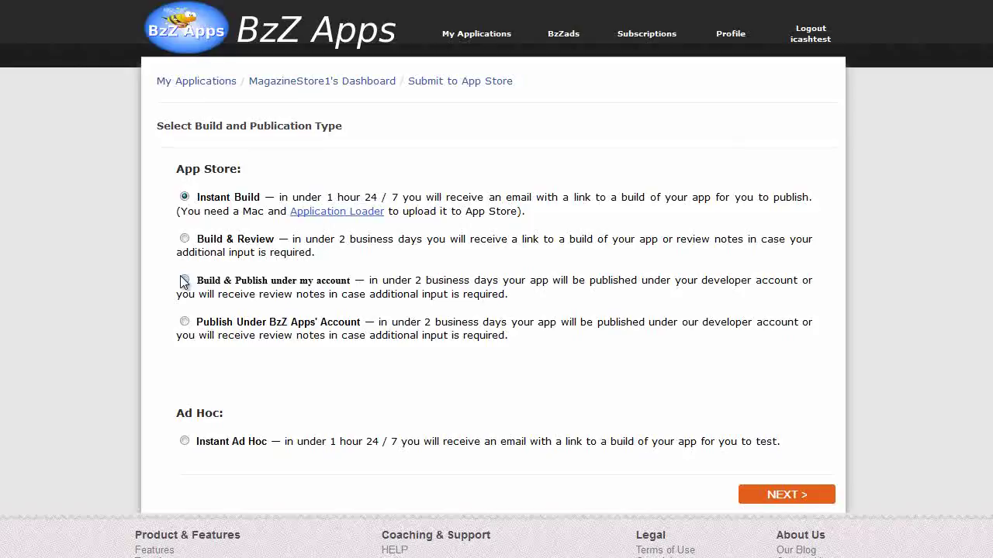
click(185, 280)
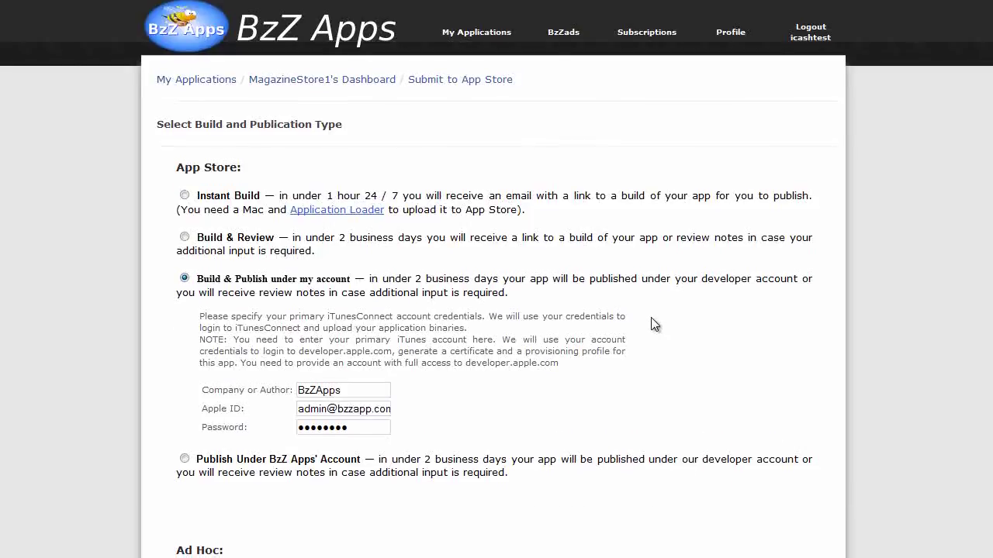
scroll(654, 325, down, 3)
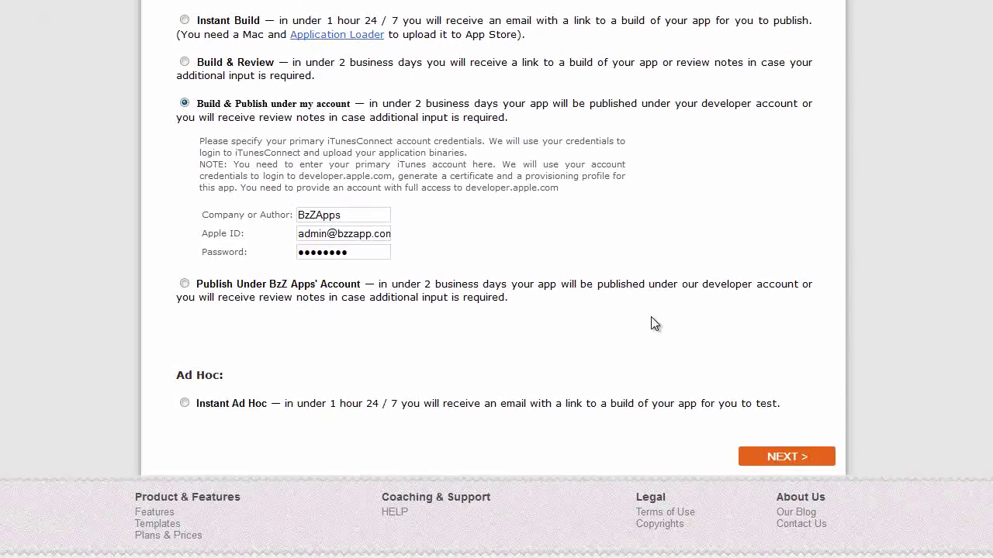
click(799, 457)
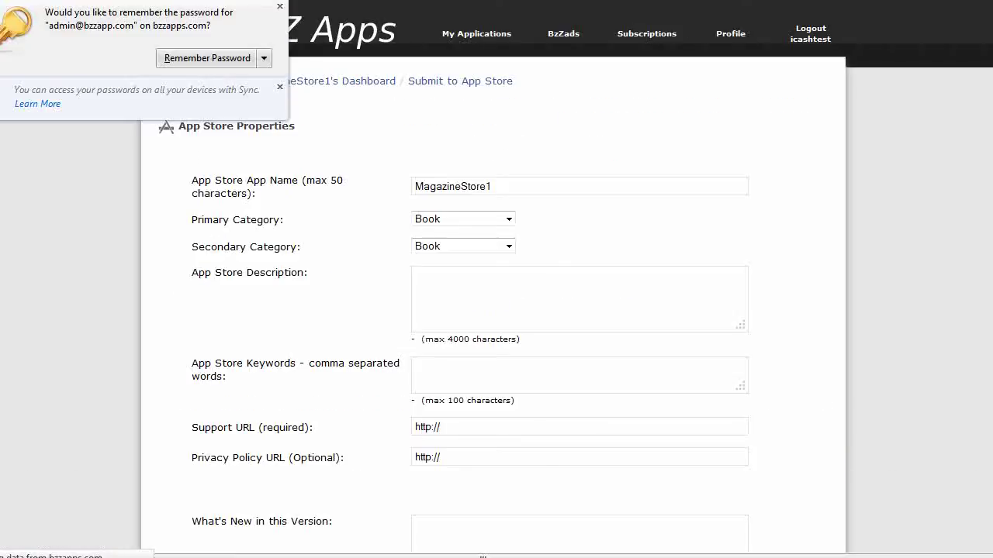
Dismiss Firefox's save-password prompt and review the prefilled form: MagazineStore1, Book categories
click(279, 7)
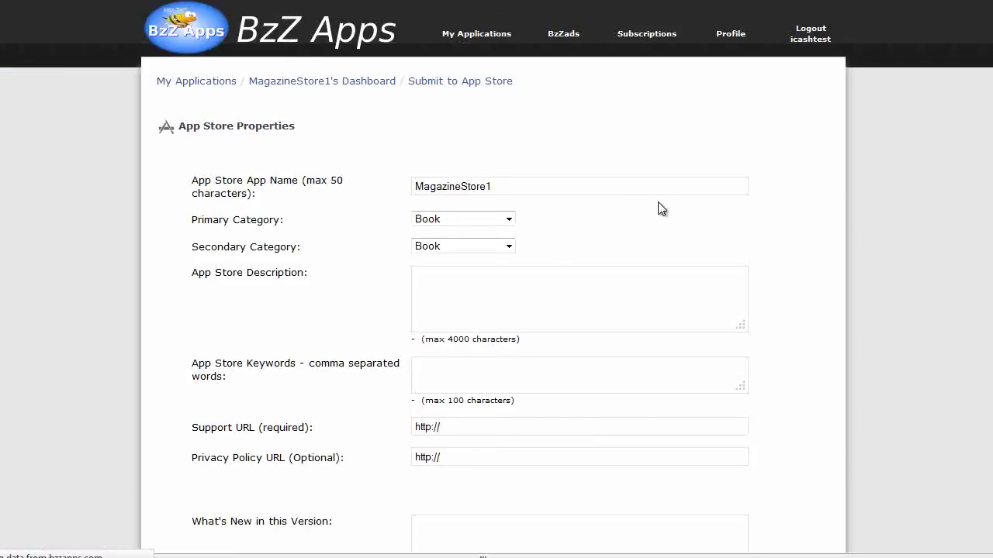
scroll(636, 201, down, 5)
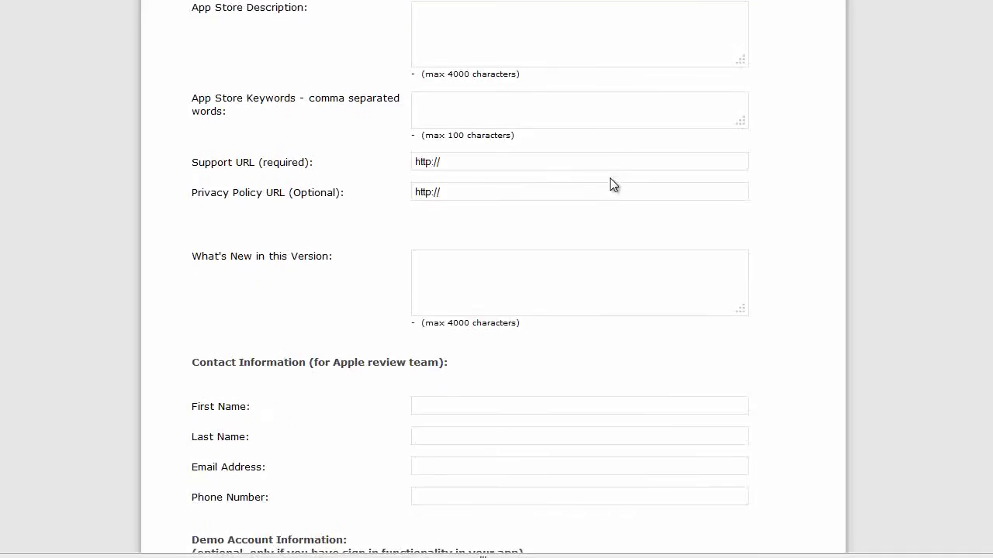
scroll(611, 186, down, 10)
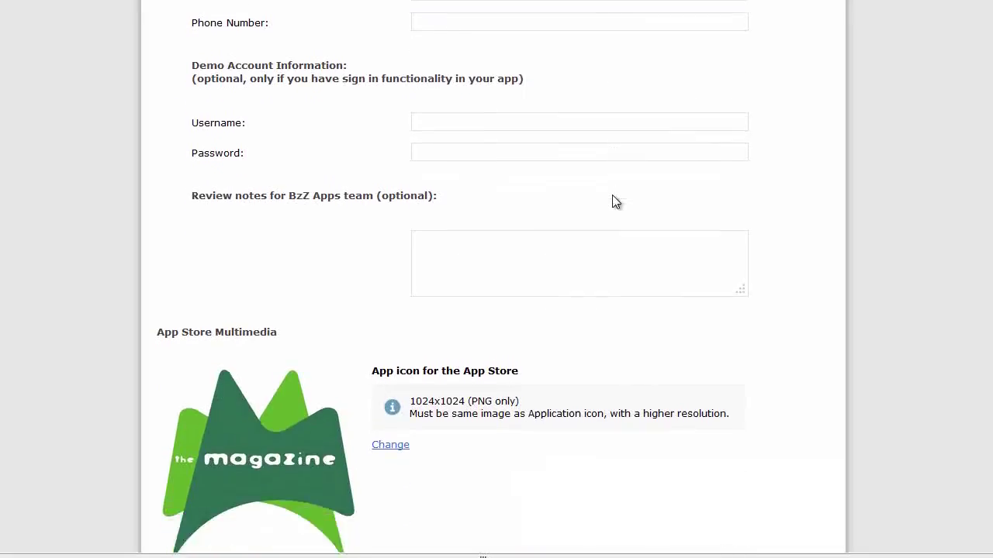
scroll(612, 200, down, 4)
scroll(612, 200, up, 10)
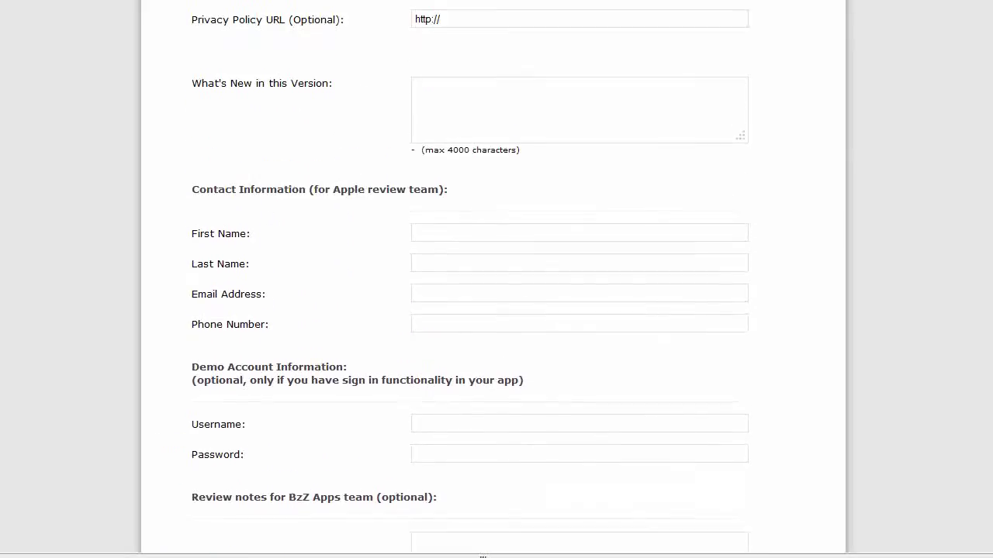
scroll(985, 231, up, 7)
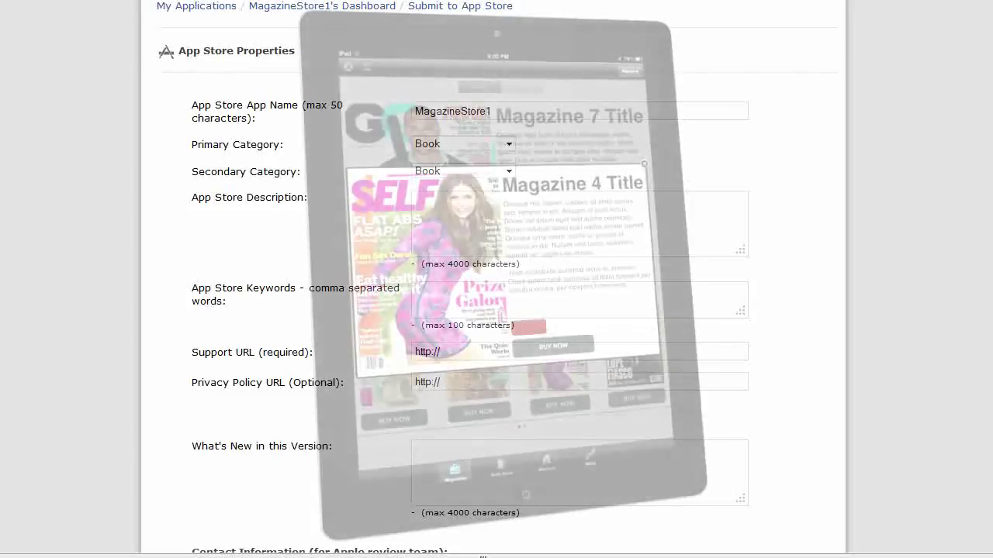
scroll(497, 279, up, 1)
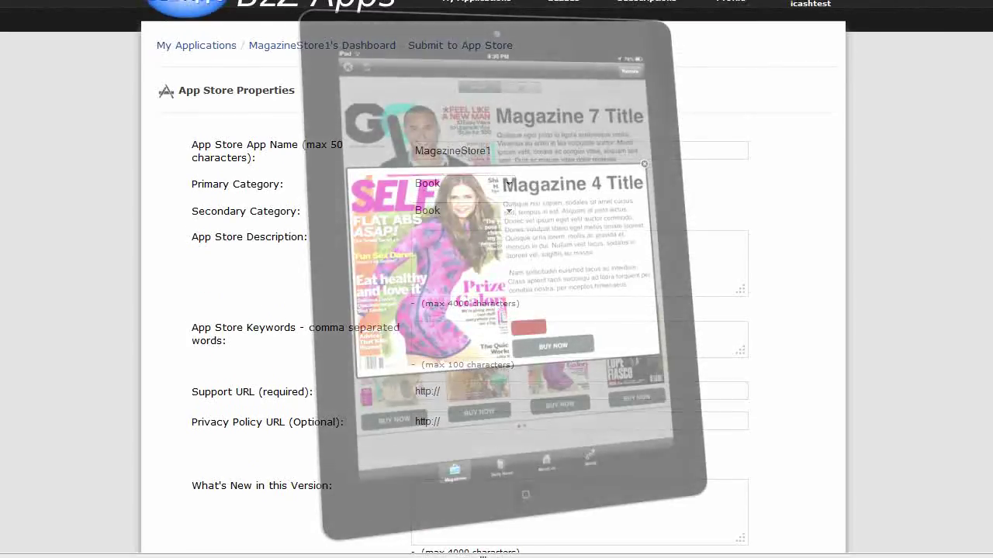
scroll(496, 279, up, 1)
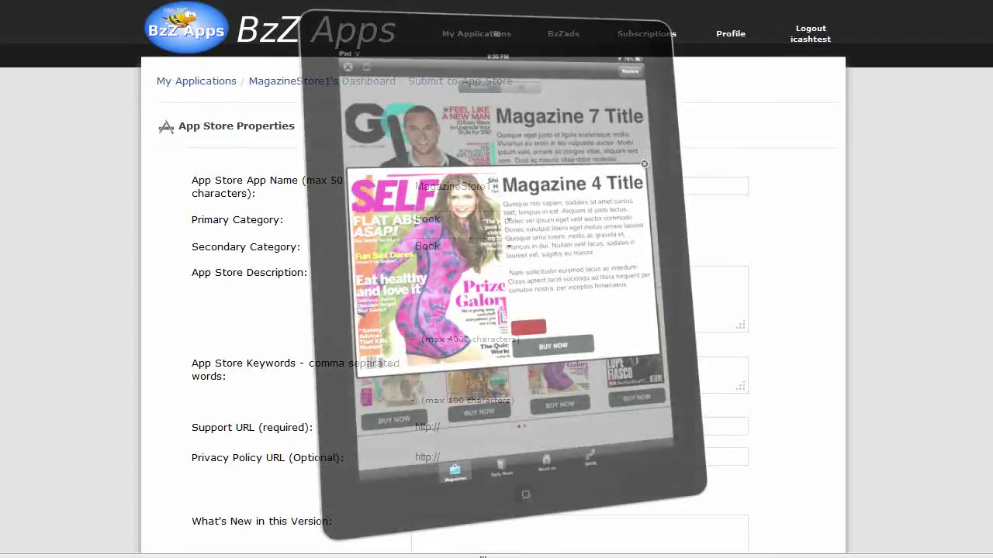